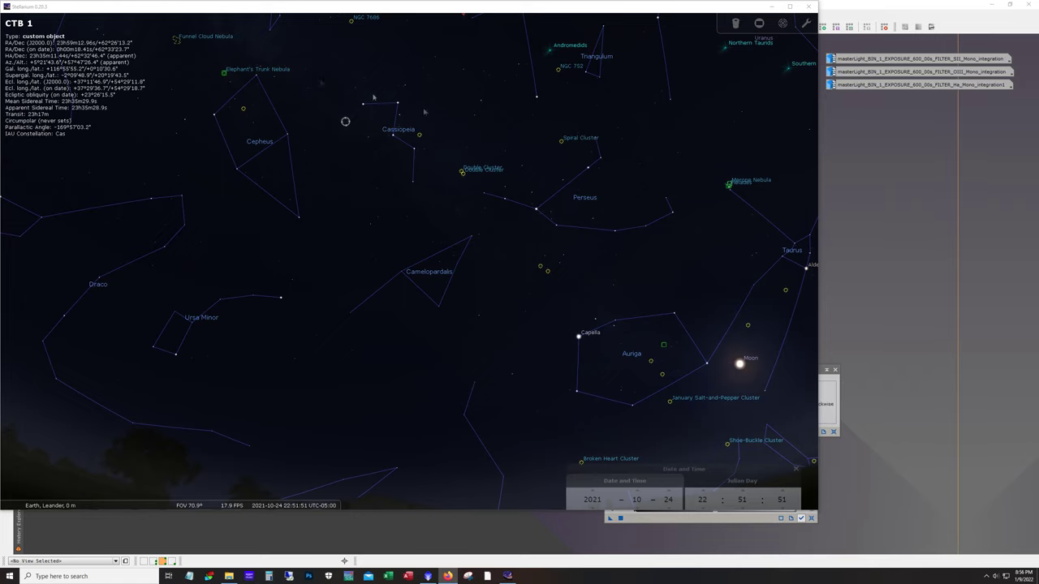
# - Centre the Stellarium sky view on the selected custom object CTB 1
pyautogui.press('space')
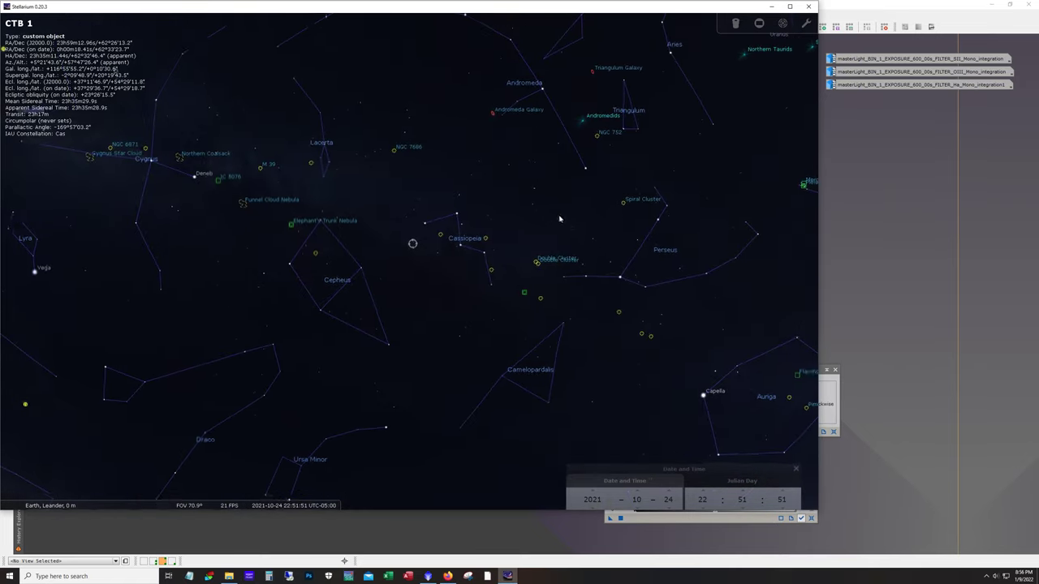
# - Zoom in on CTB 1 to about 1.5° field of view so its faint red ring fills the view
pyautogui.scroll(5, 378, 244)
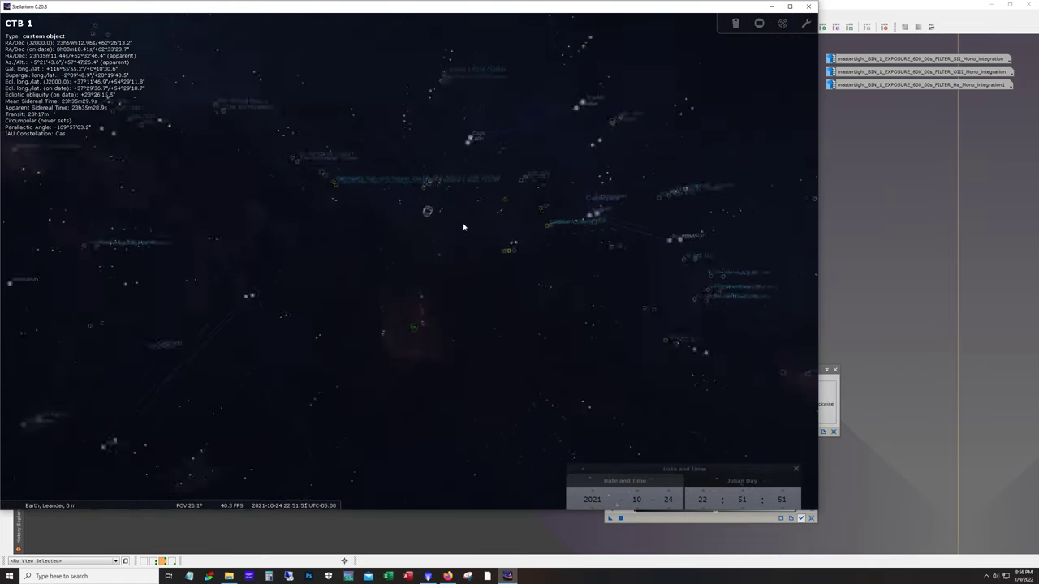
pyautogui.scroll(2, 461, 219)
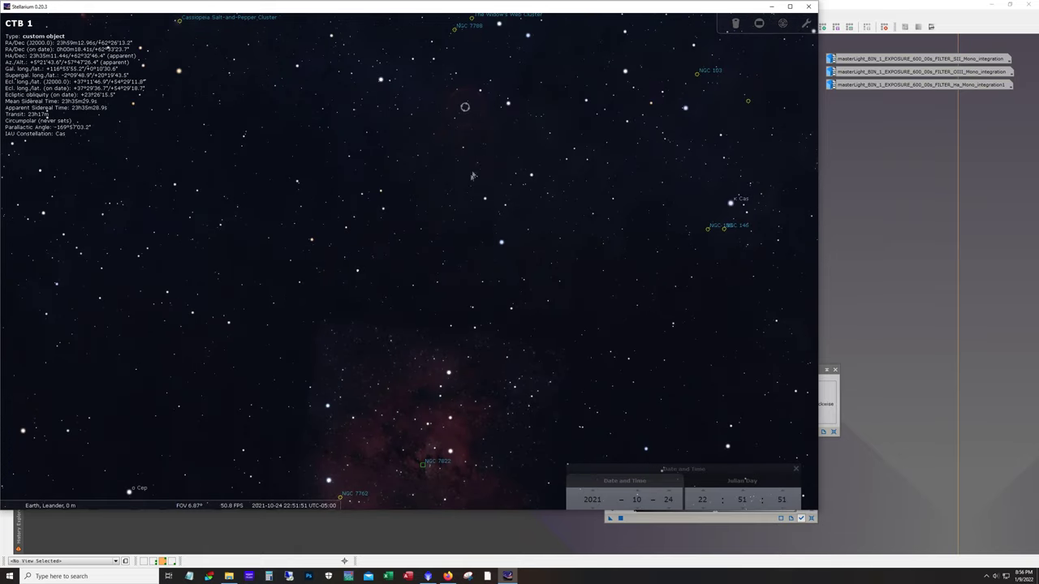
pyautogui.scroll(3, 462, 221)
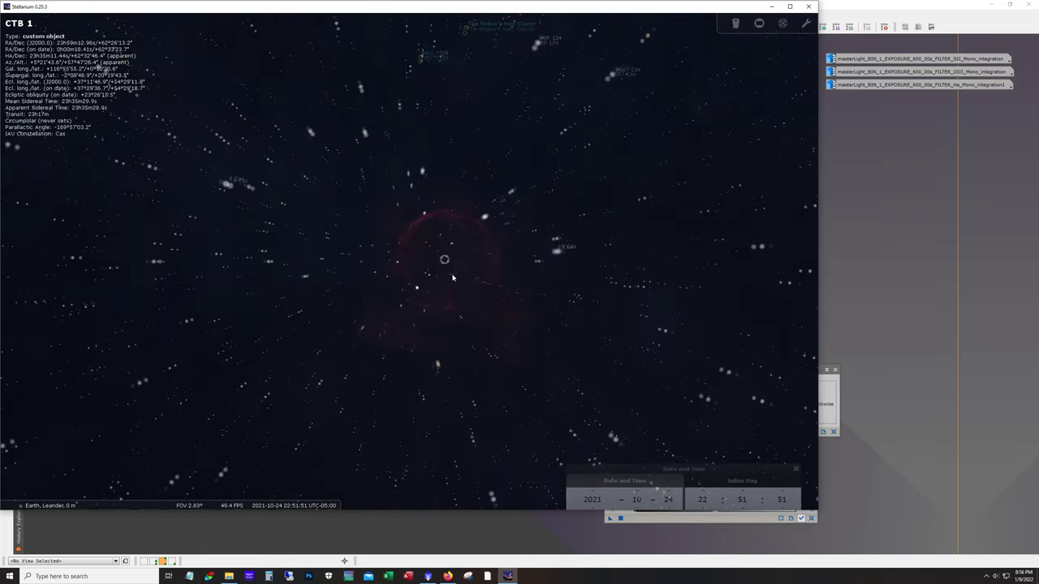
pyautogui.scroll(1, 465, 277)
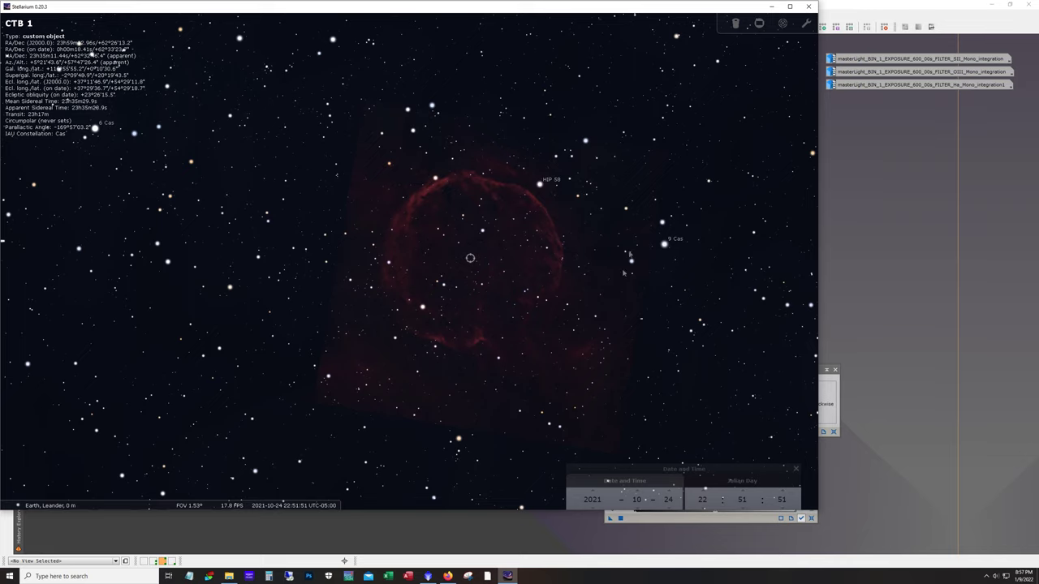
# - Overlay the CCD sensor frame on CTB 1 and cycle camera sensors to the asi294
pyautogui.click(761, 25)
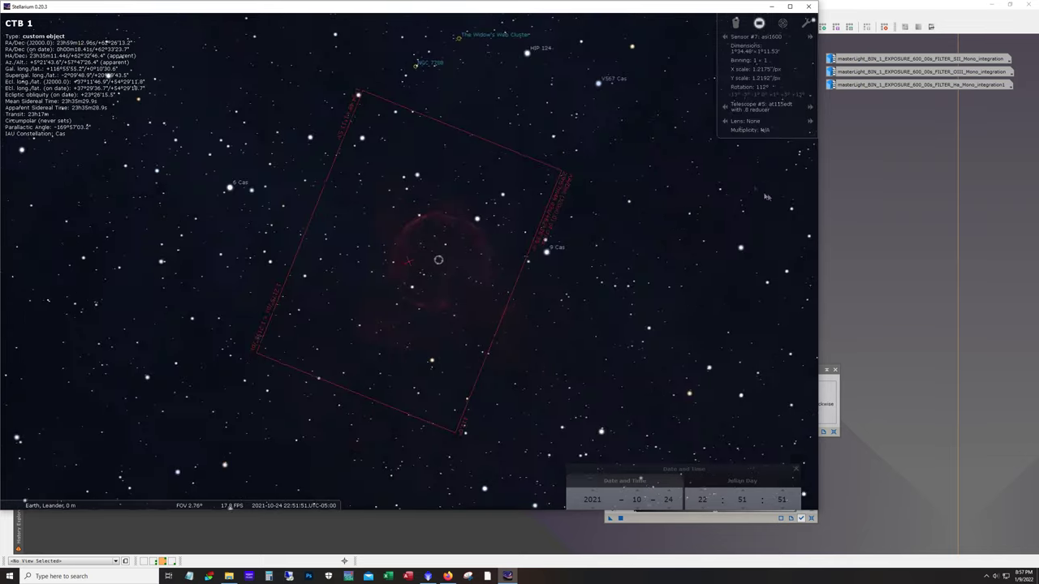
pyautogui.click(726, 38)
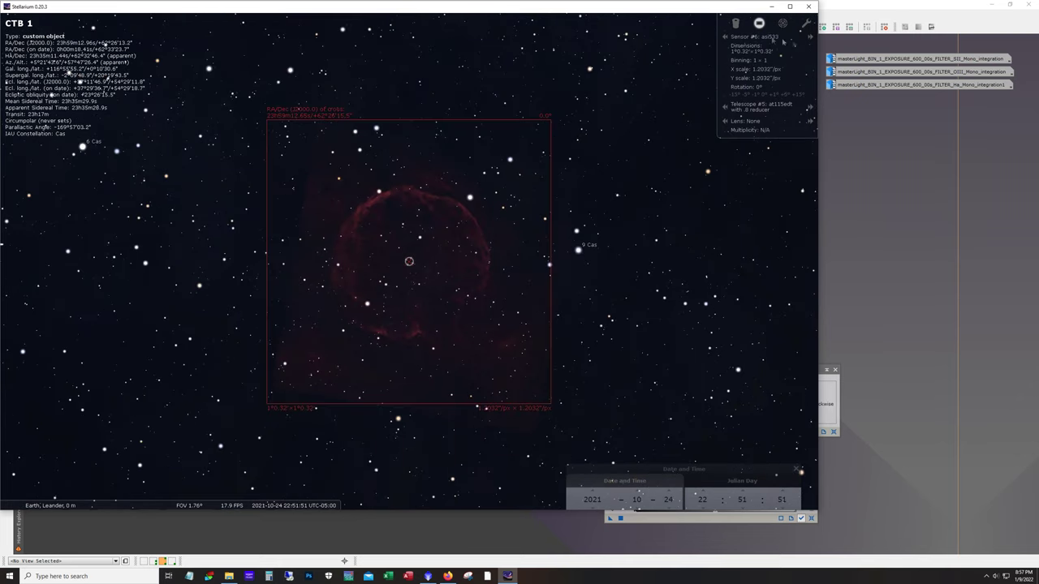
pyautogui.click(725, 38)
pyautogui.click(725, 38)
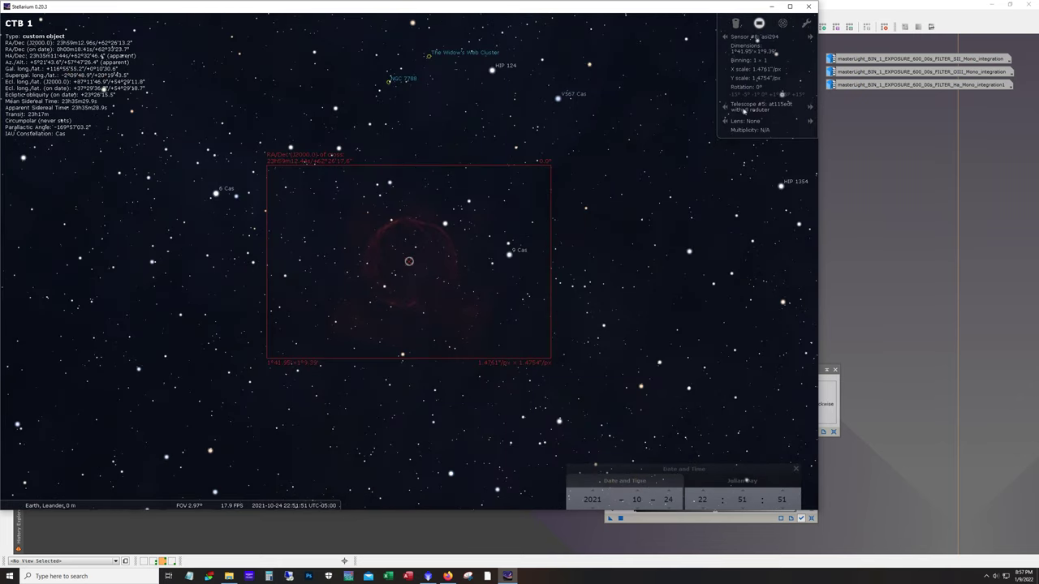
# - Compare telescope framings (fma135, Photo Lens, Celestron, Edge HD 8), settling on asi1600 with sv70t .8 reducer
pyautogui.click(725, 106)
pyautogui.click(811, 106)
pyautogui.click(810, 107)
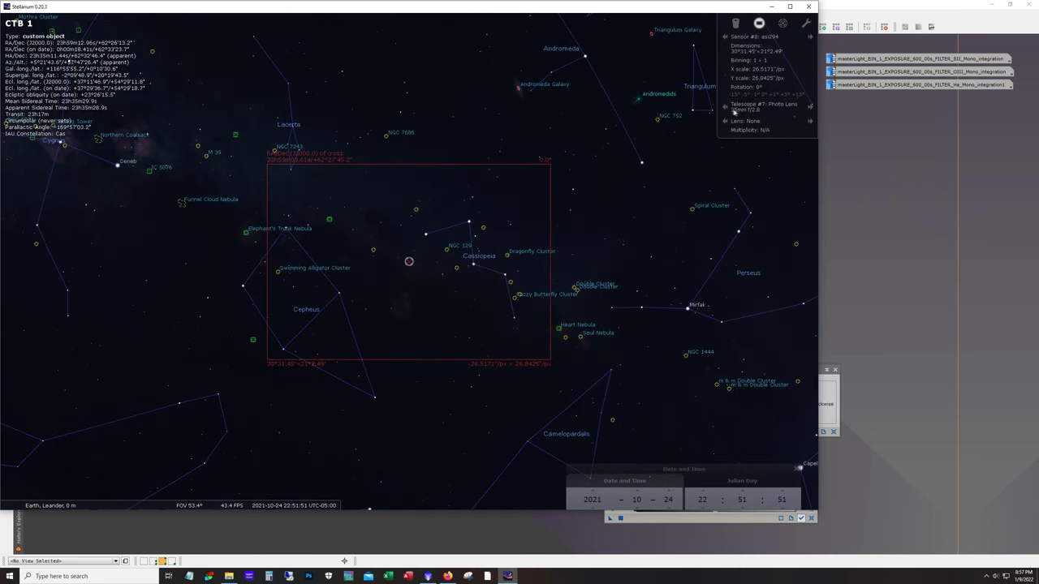
pyautogui.click(727, 107)
pyautogui.click(726, 106)
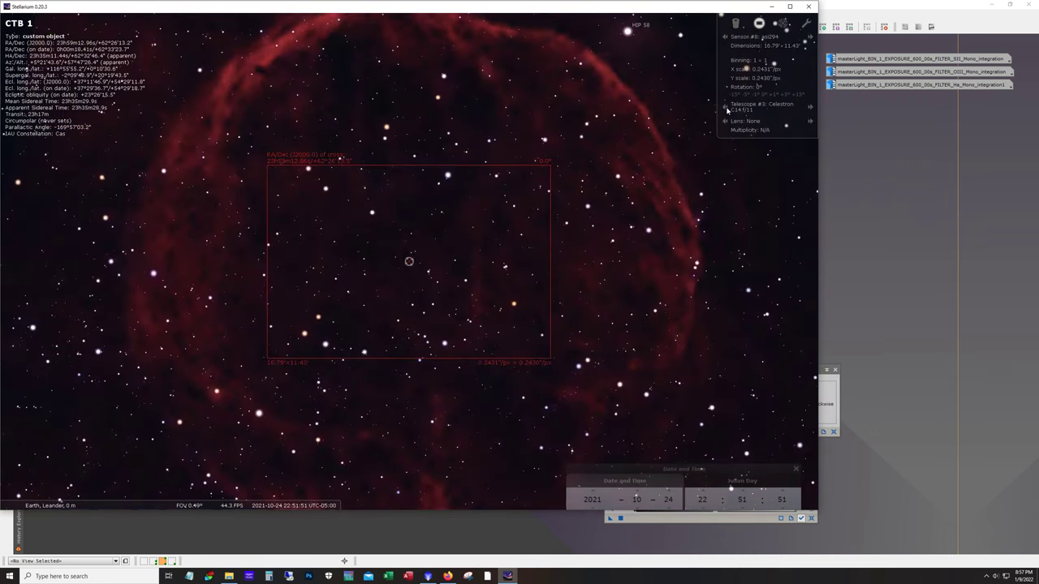
pyautogui.click(726, 106)
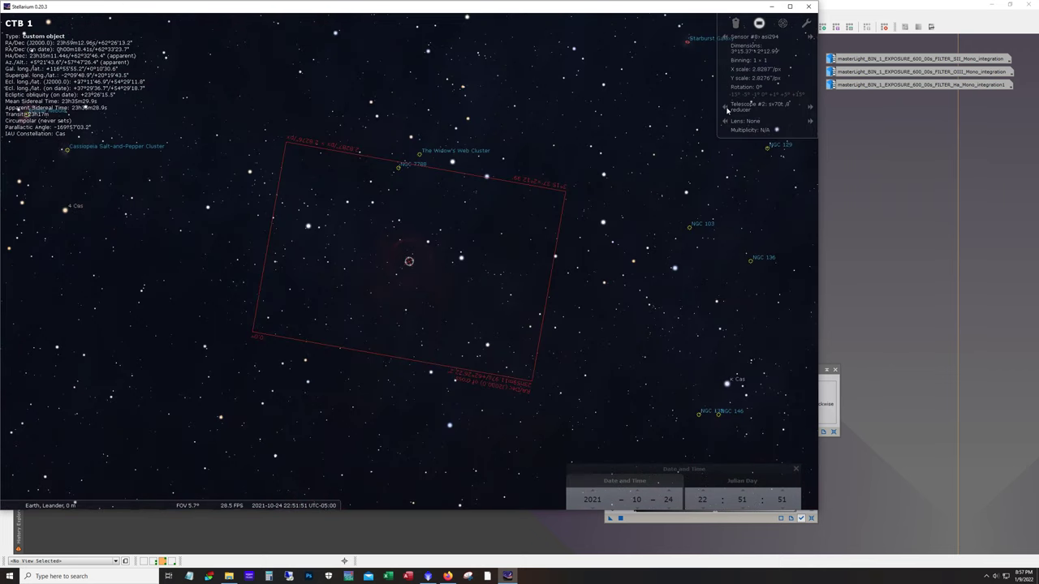
pyautogui.click(726, 107)
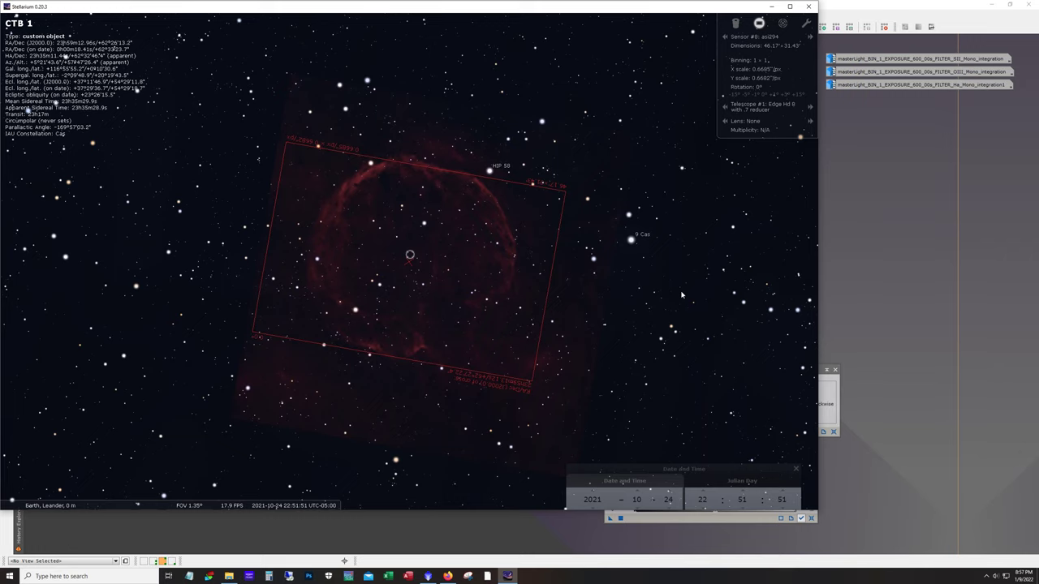
pyautogui.click(725, 38)
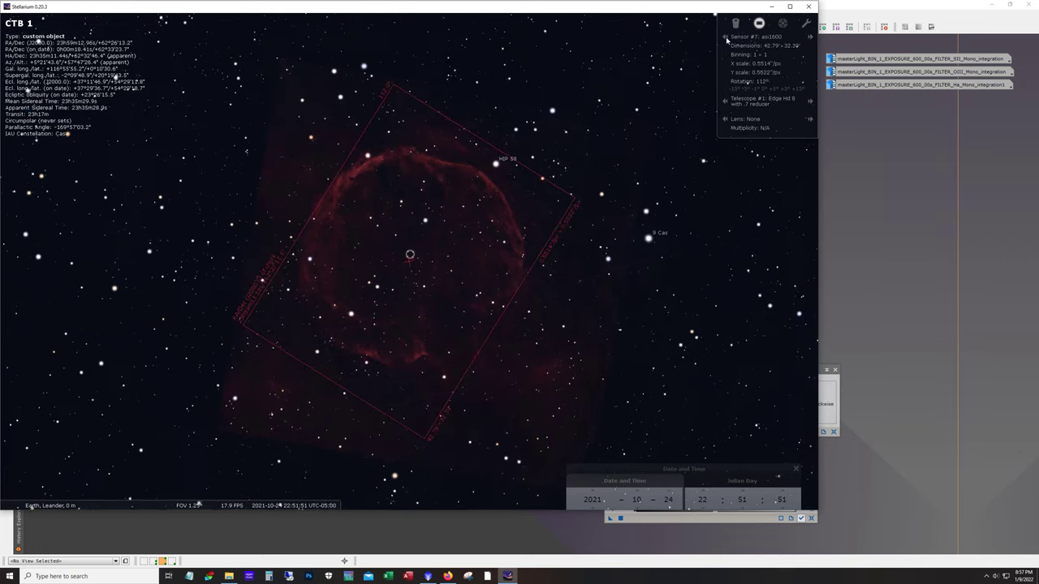
pyautogui.click(809, 102)
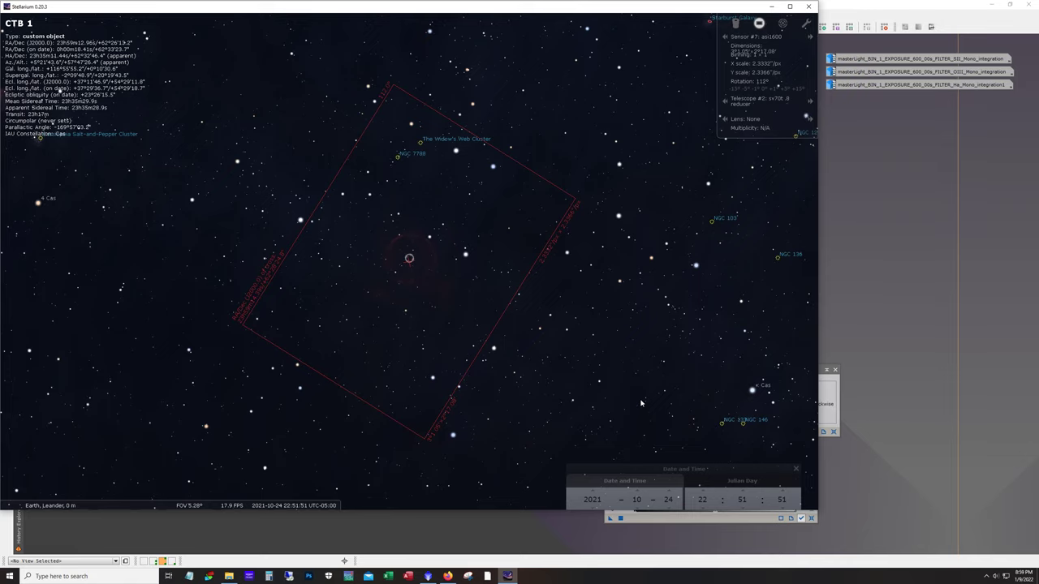
# - Zoom out to about 14° to see the sensor frame in Cassiopeia, then minimise Stellarium
pyautogui.scroll(-5, 499, 281)
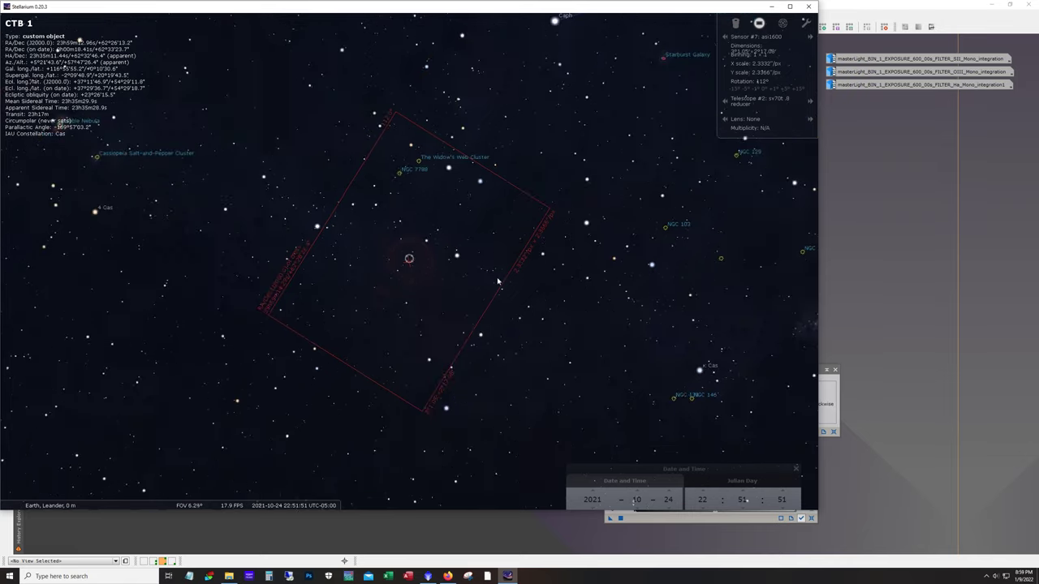
pyautogui.scroll(-1, 496, 282)
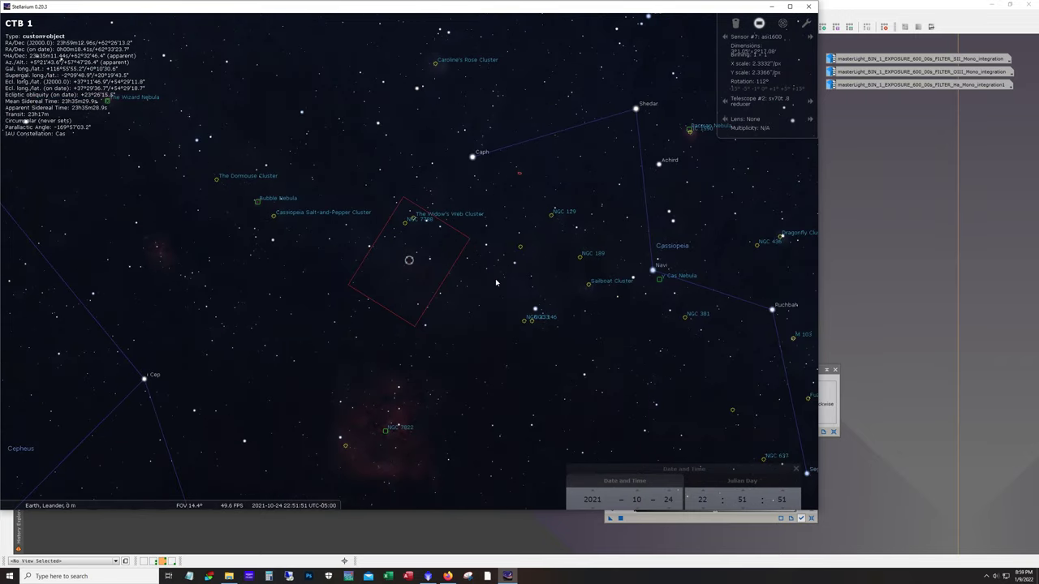
pyautogui.click(773, 7)
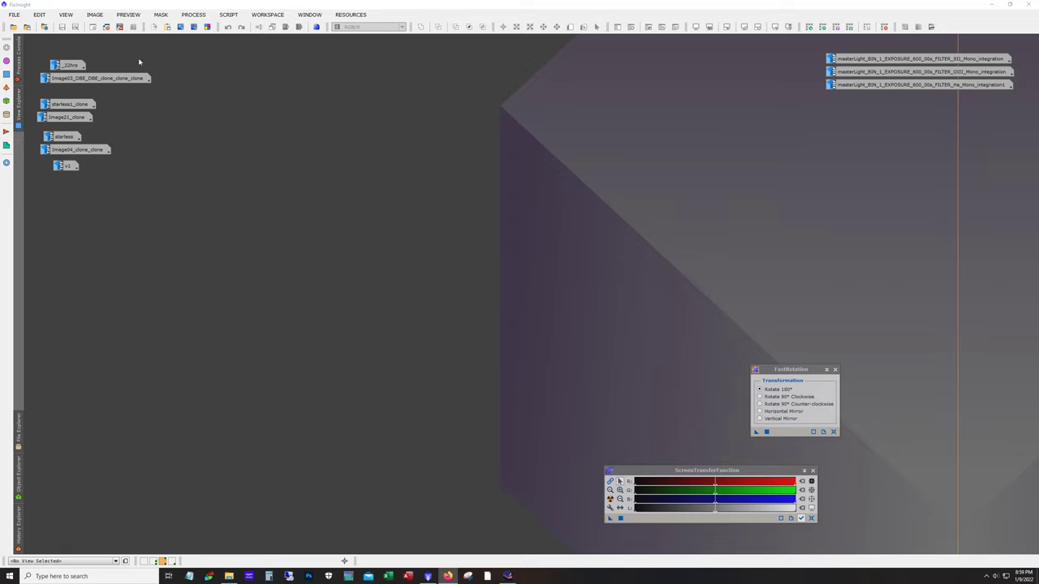
# - Open the _22hrs image in a window and position it on the workspace
pyautogui.doubleClick(69, 65)
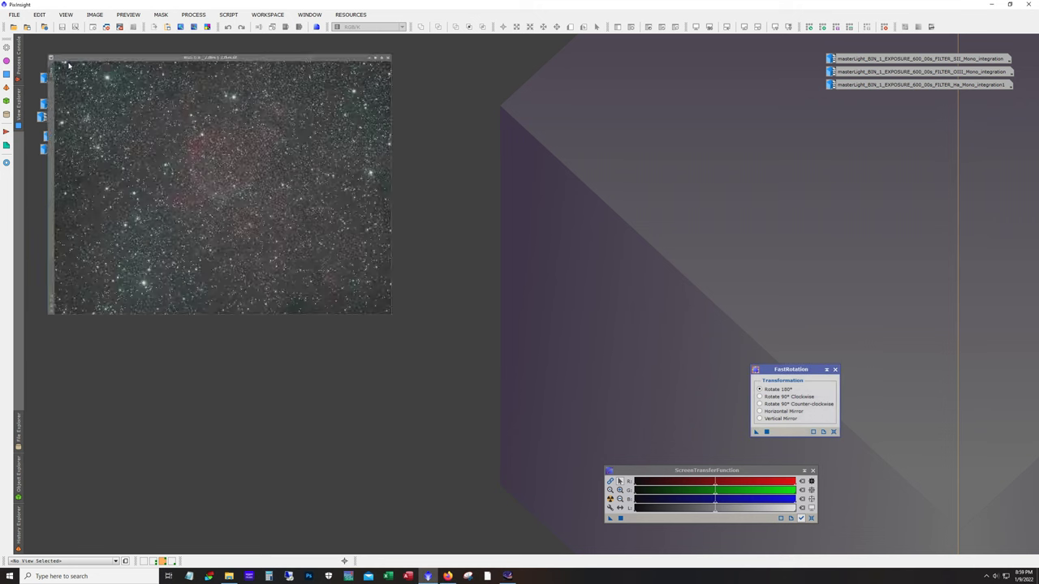
pyautogui.moveTo(276, 58); pyautogui.dragTo(359, 62)
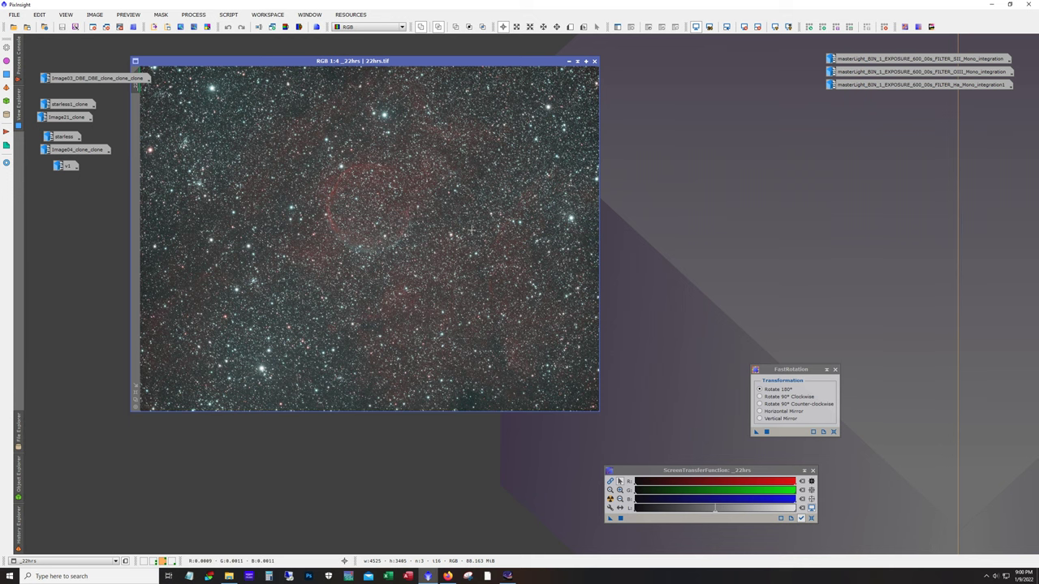
pyautogui.moveTo(370, 61); pyautogui.dragTo(389, 55)
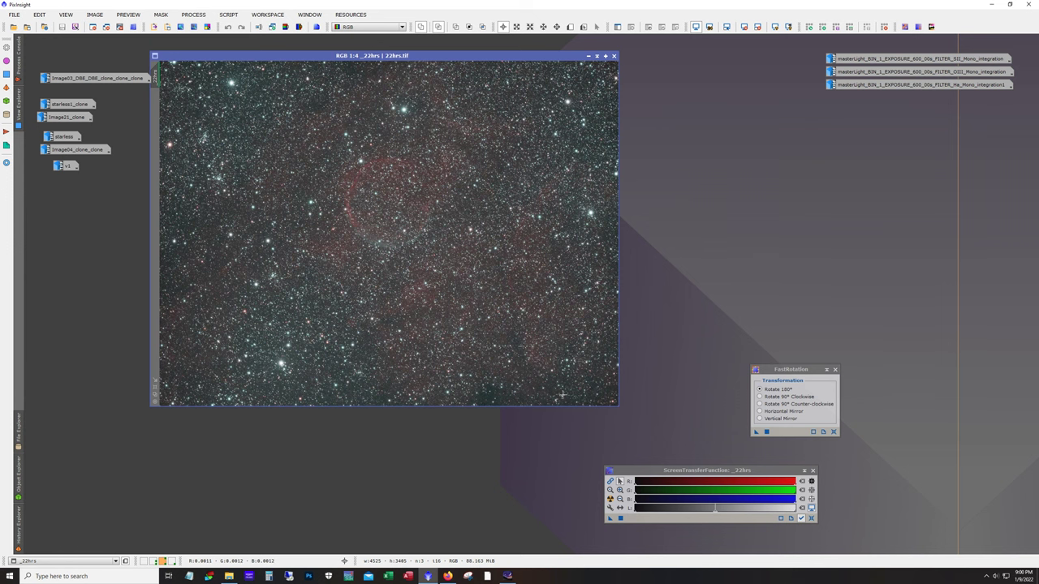
# - Zoom and pan around the _22hrs image to examine CTB 1's faint red shell
pyautogui.scroll(4, 411, 186)
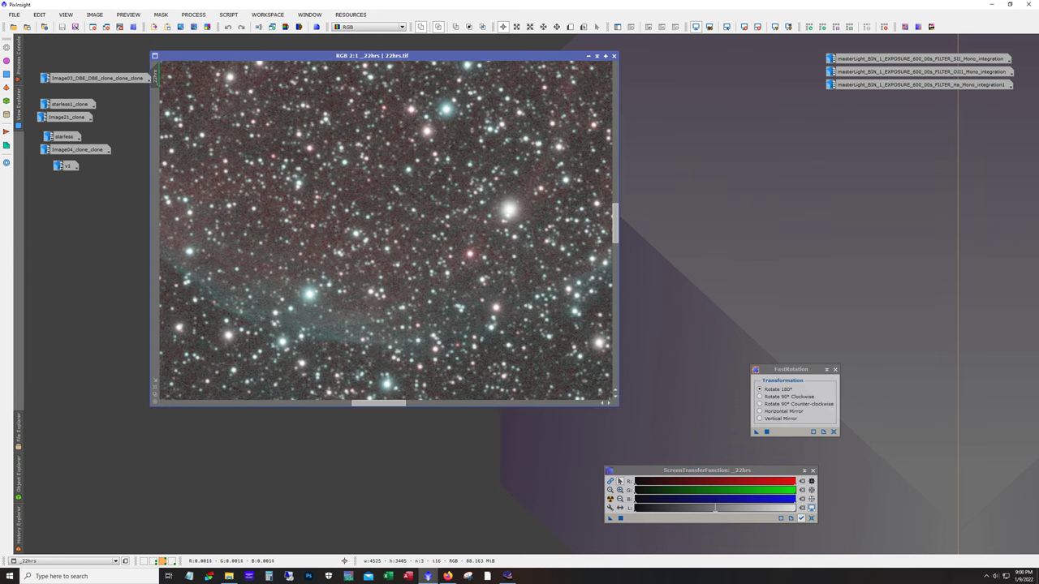
pyautogui.moveTo(616, 238); pyautogui.dragTo(614, 176)
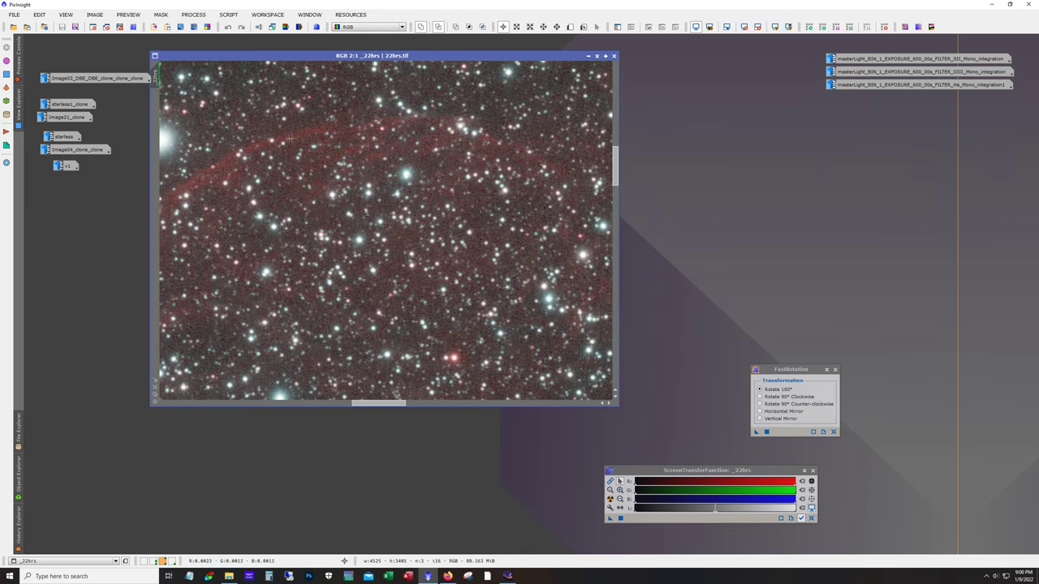
pyautogui.scroll(-1, 311, 223)
pyautogui.scroll(1, 315, 217)
pyautogui.moveTo(386, 404); pyautogui.dragTo(337, 406)
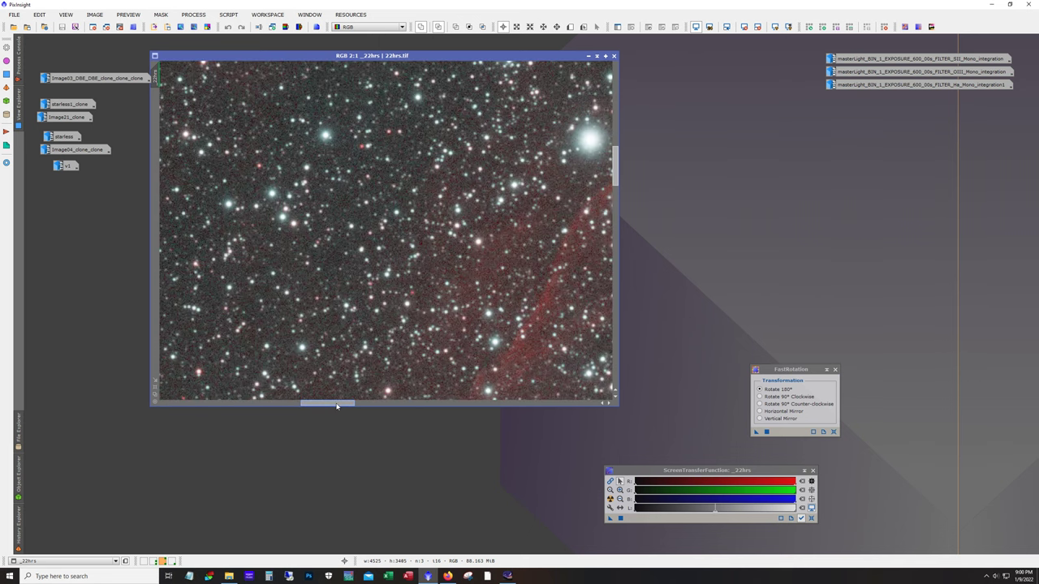
pyautogui.scroll(-1, 383, 293)
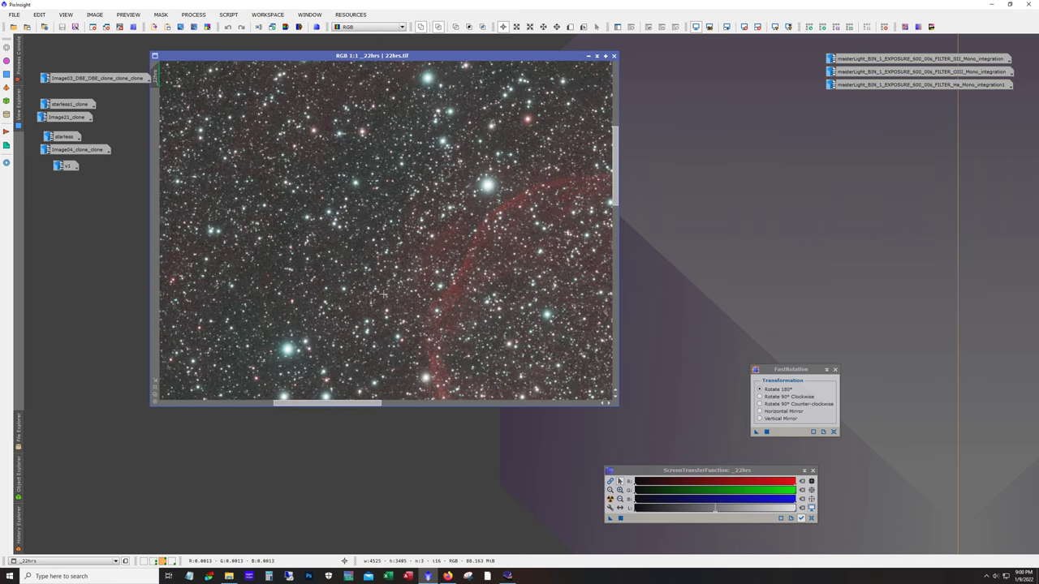
pyautogui.scroll(-1, 383, 293)
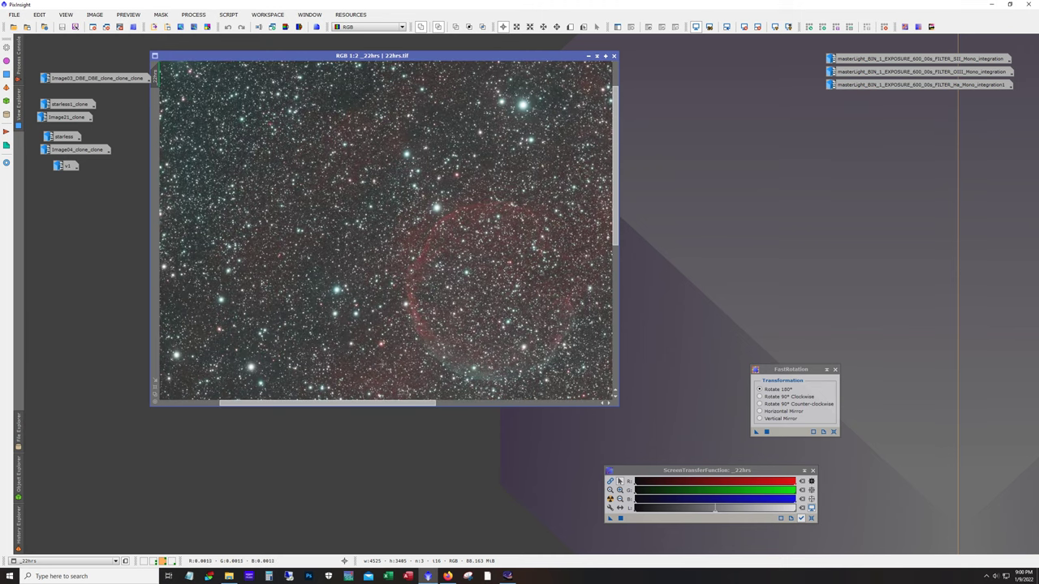
pyautogui.moveTo(378, 403); pyautogui.dragTo(478, 406)
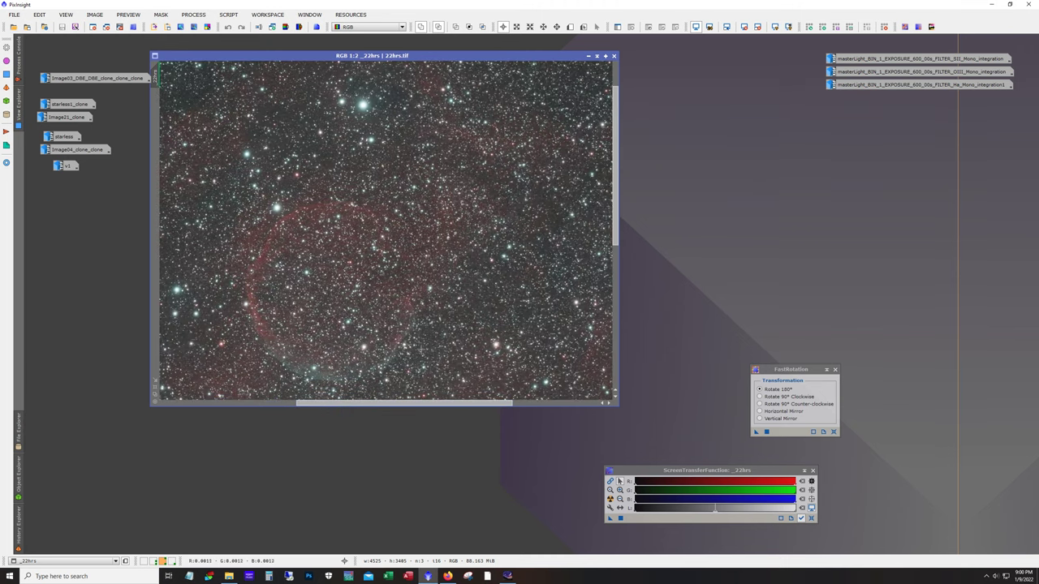
pyautogui.scroll(-3, 421, 349)
pyautogui.scroll(1, 421, 349)
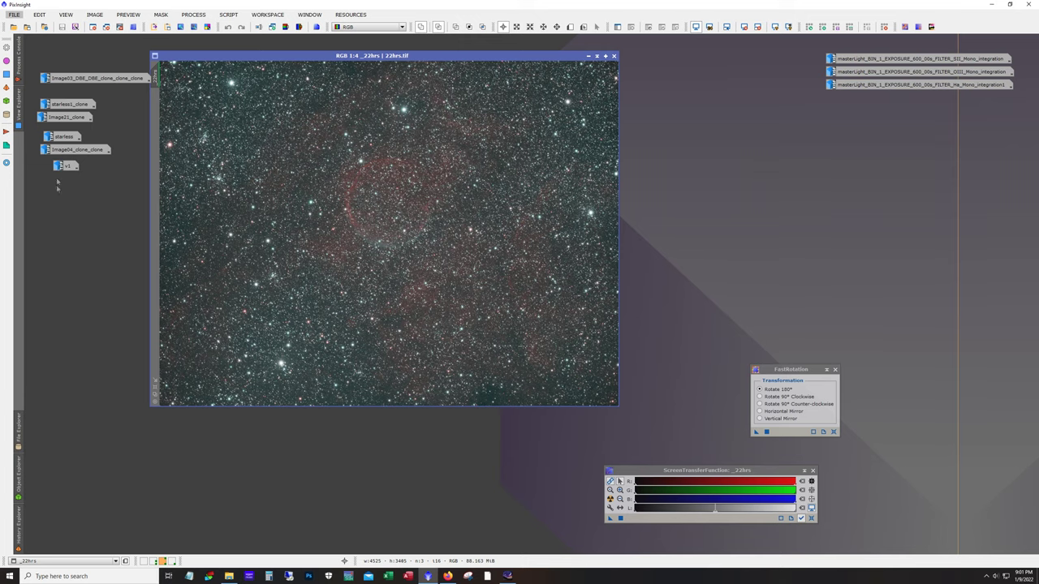
# - Iconify the _22hrs image, then open the Image03 DBE clone and reposition its window
pyautogui.click(587, 55)
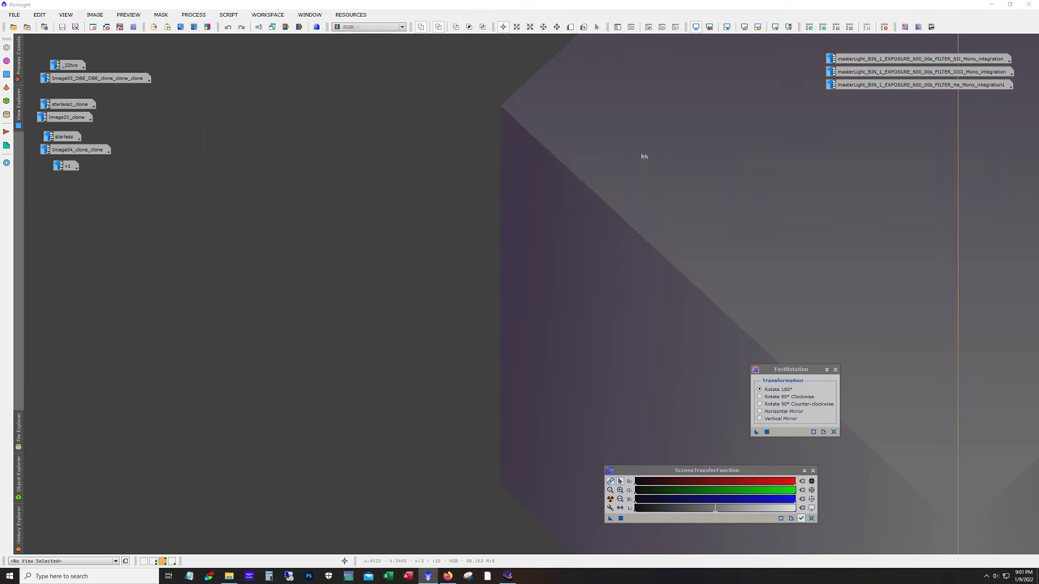
pyautogui.doubleClick(131, 78)
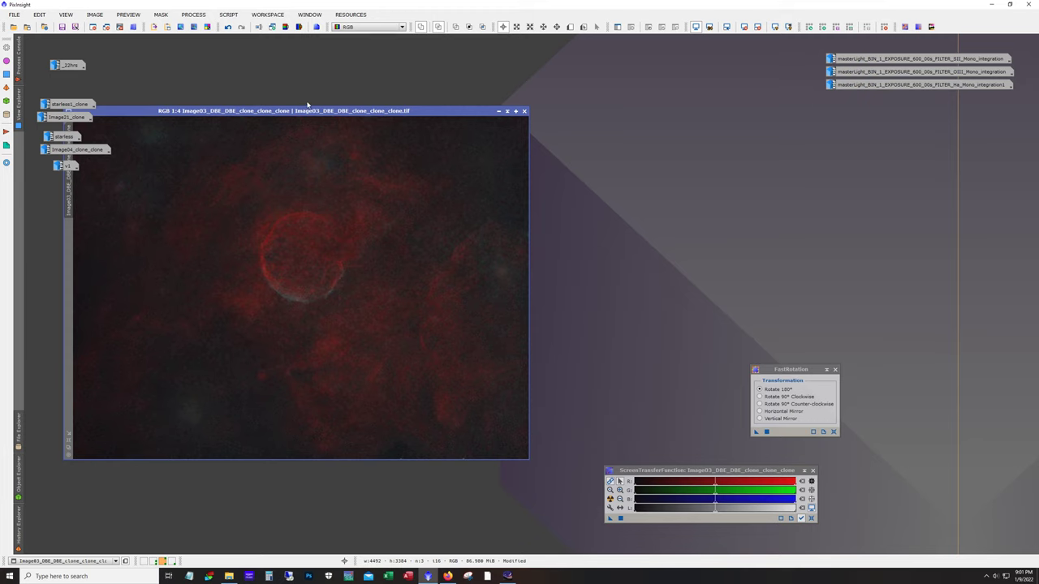
pyautogui.moveTo(279, 114); pyautogui.dragTo(336, 84)
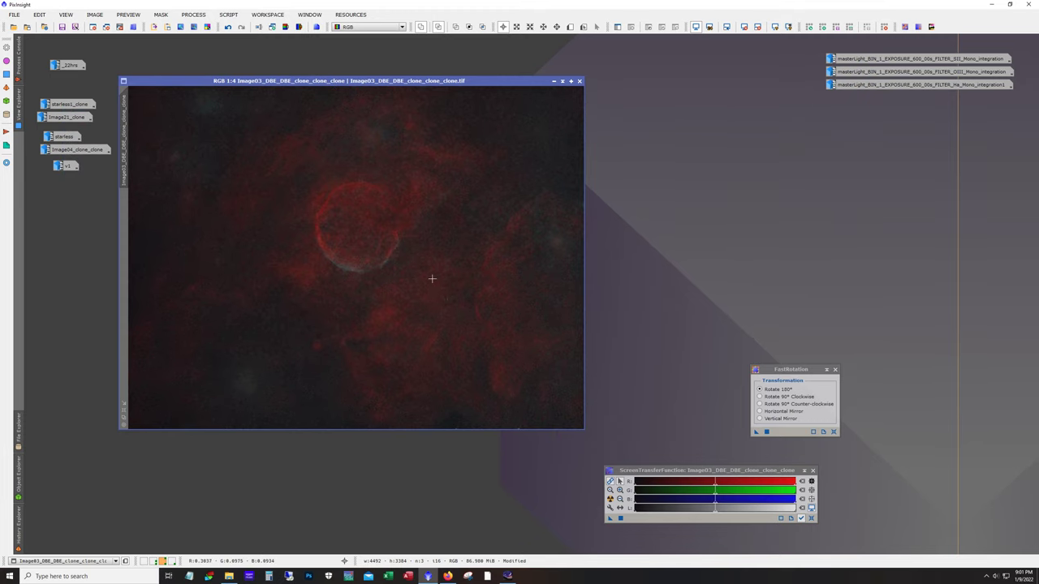
# - Zoom and pan across Image03's red bubble nebula, then iconify the image
pyautogui.scroll(2, 430, 279)
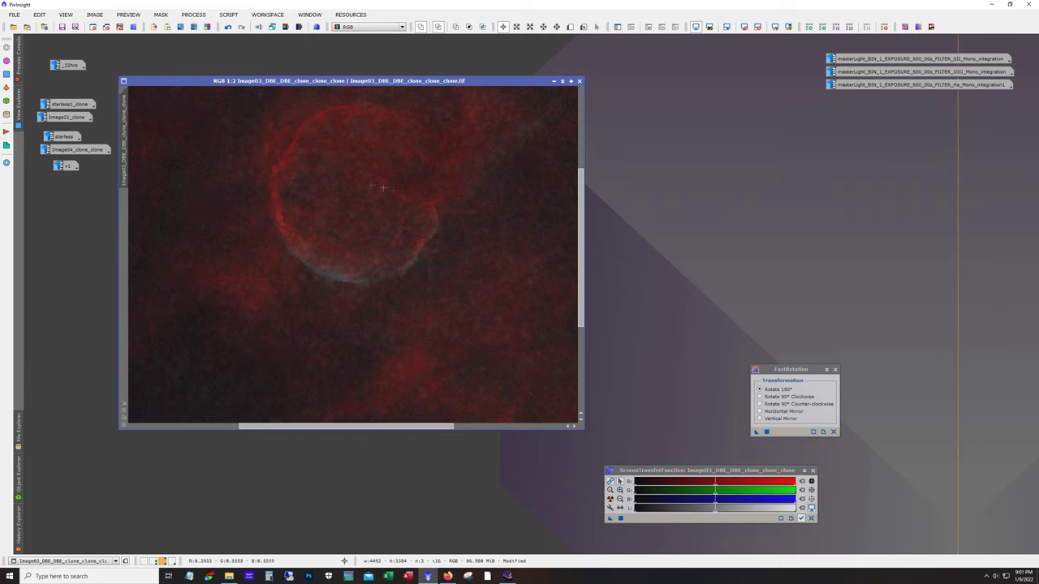
pyautogui.scroll(1, 383, 188)
pyautogui.moveTo(581, 288); pyautogui.dragTo(582, 207)
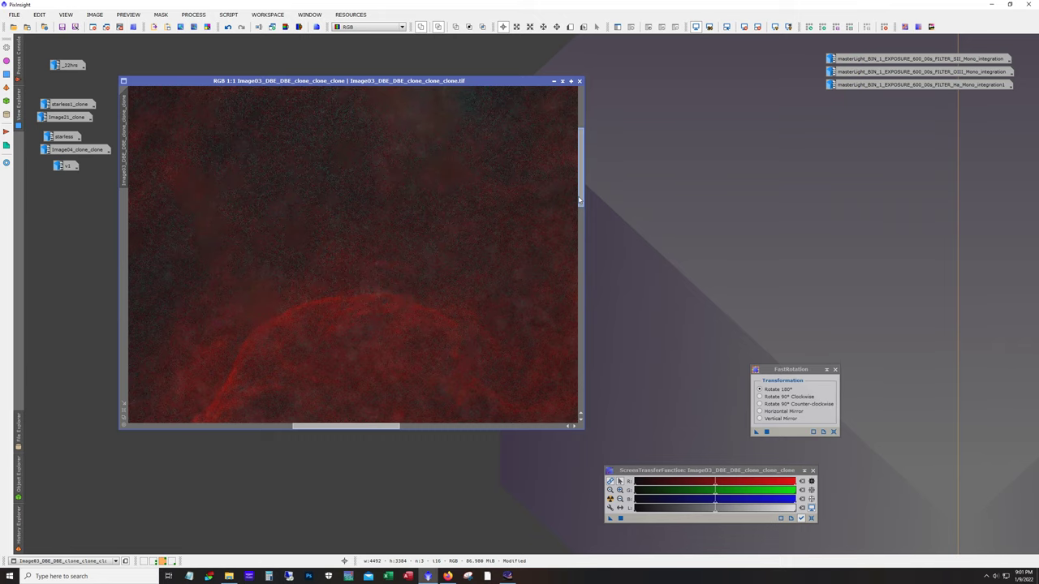
pyautogui.moveTo(579, 198); pyautogui.dragTo(570, 316)
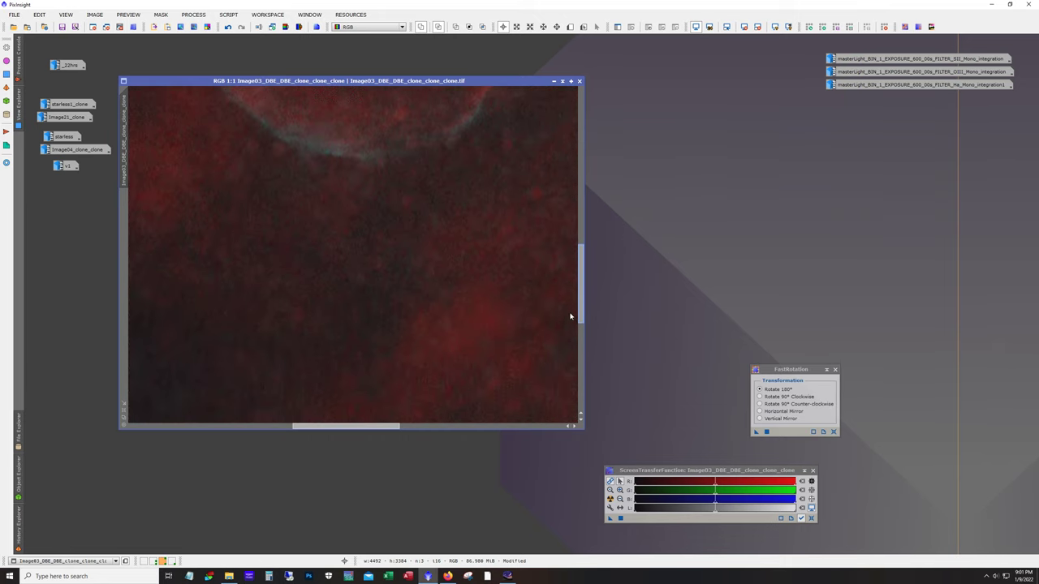
pyautogui.scroll(1, 428, 207)
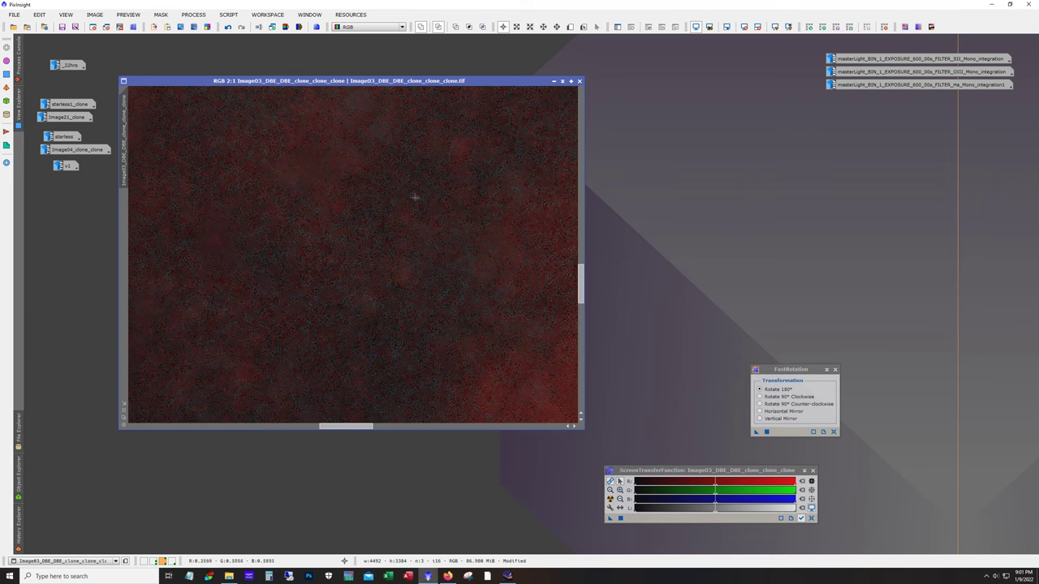
pyautogui.moveTo(581, 291); pyautogui.dragTo(581, 234)
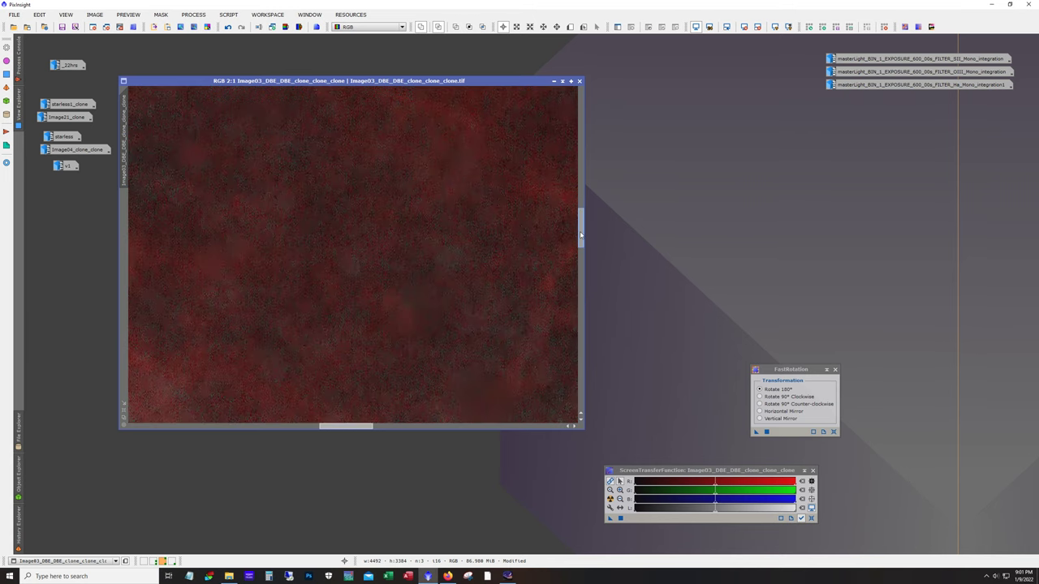
pyautogui.scroll(-1, 464, 278)
pyautogui.scroll(-4, 464, 278)
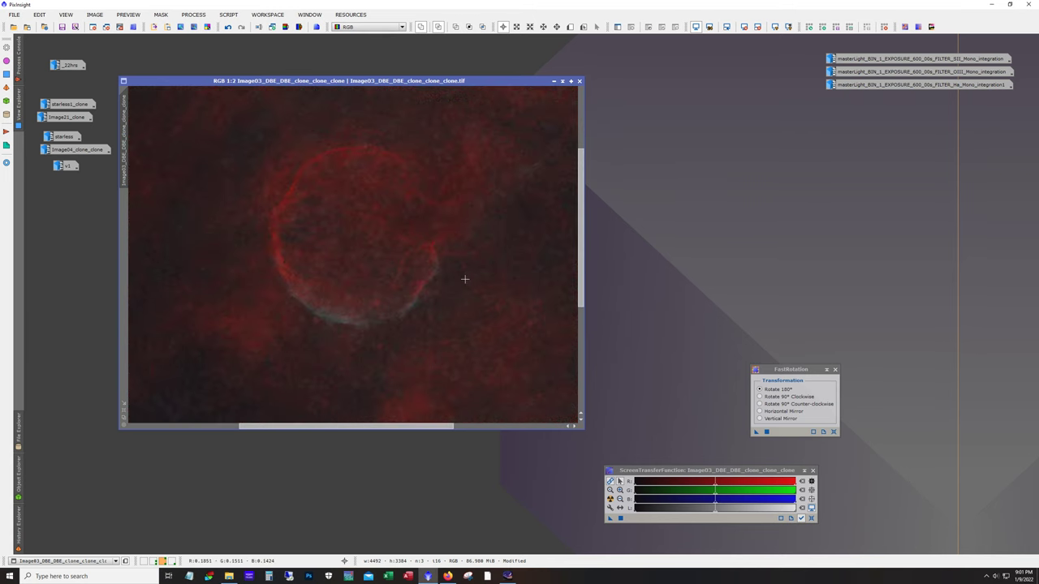
pyautogui.scroll(-2, 464, 278)
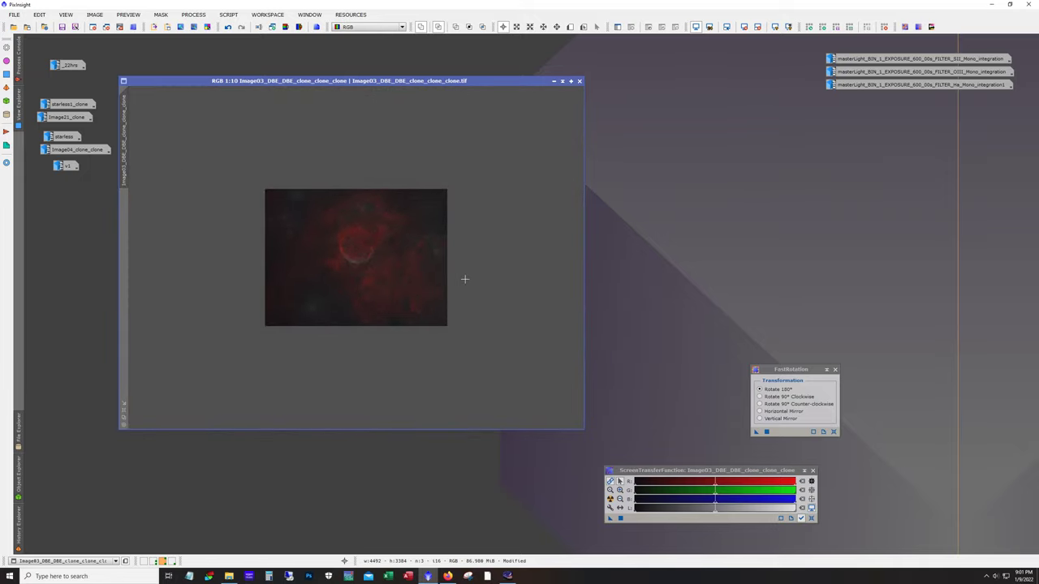
pyautogui.scroll(-2, 455, 341)
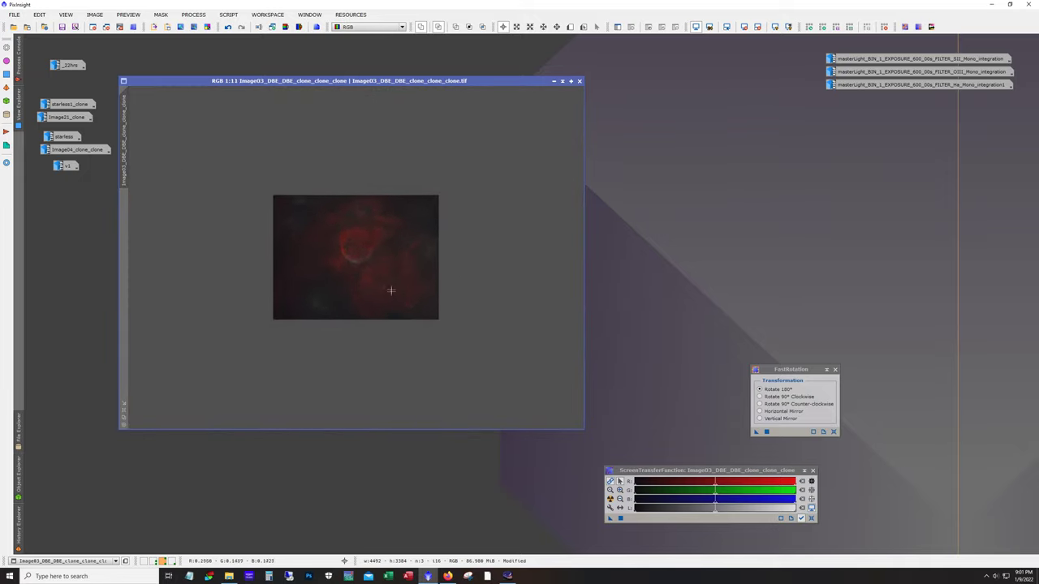
pyautogui.scroll(8, 389, 291)
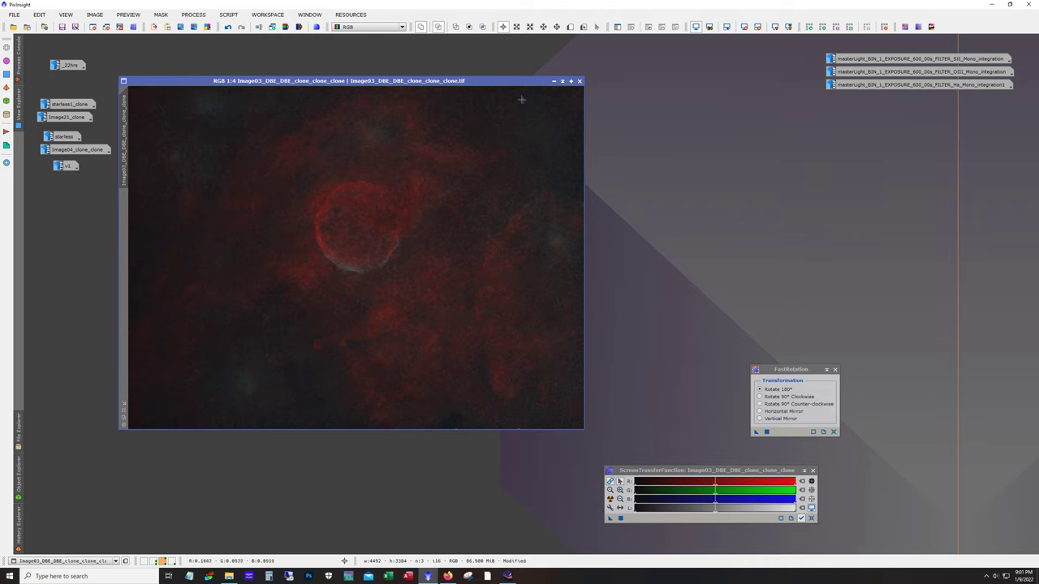
pyautogui.click(553, 82)
pyautogui.doubleClick(79, 104)
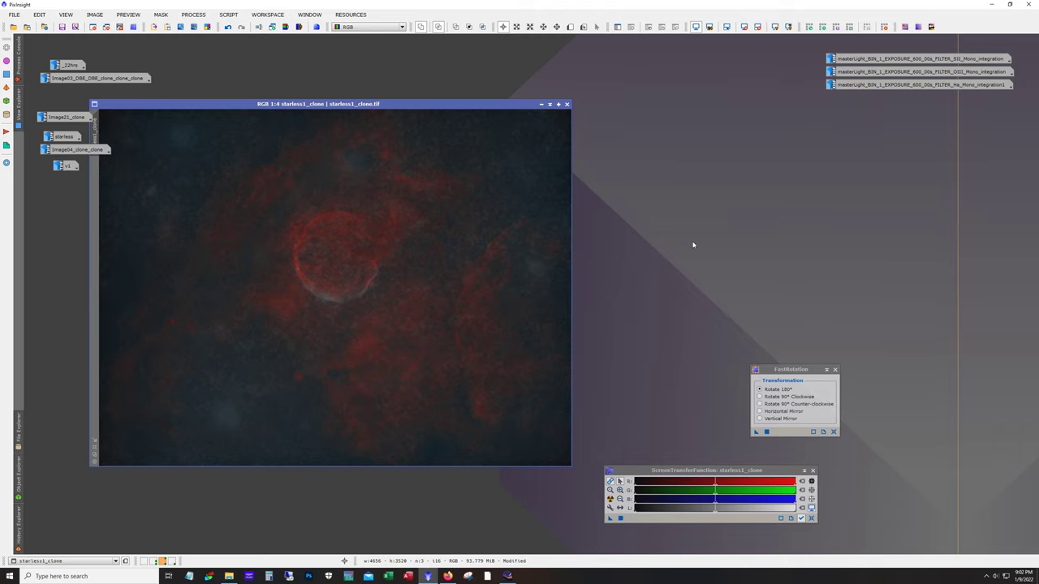
pyautogui.click(549, 104)
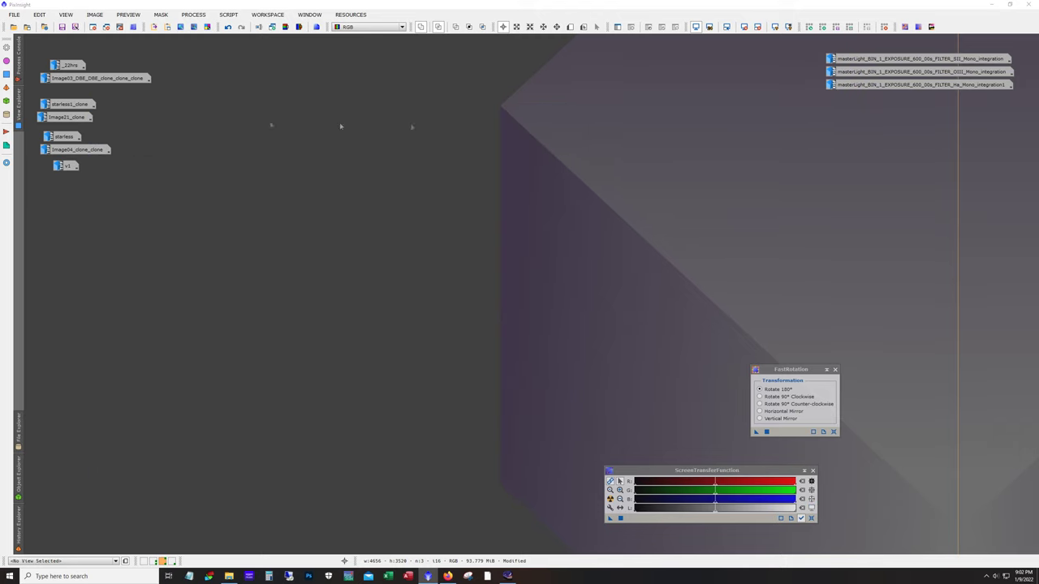
pyautogui.doubleClick(69, 117)
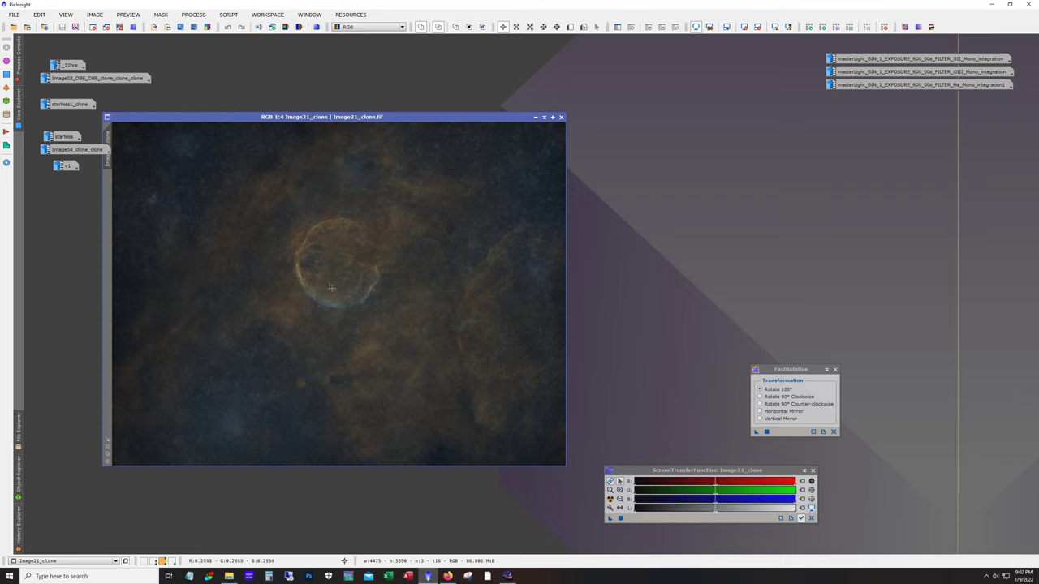
pyautogui.click(536, 117)
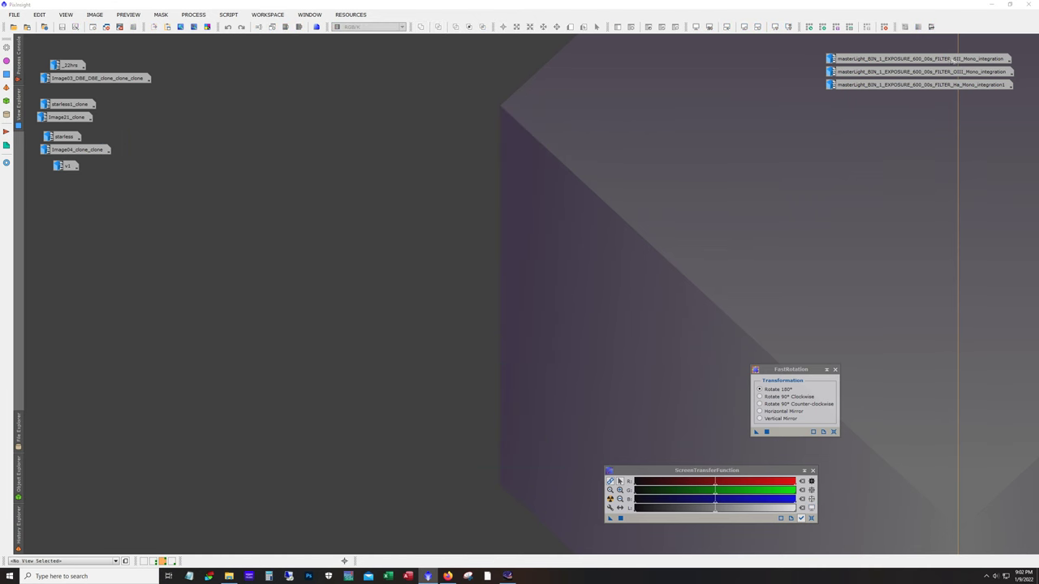
pyautogui.doubleClick(946, 59)
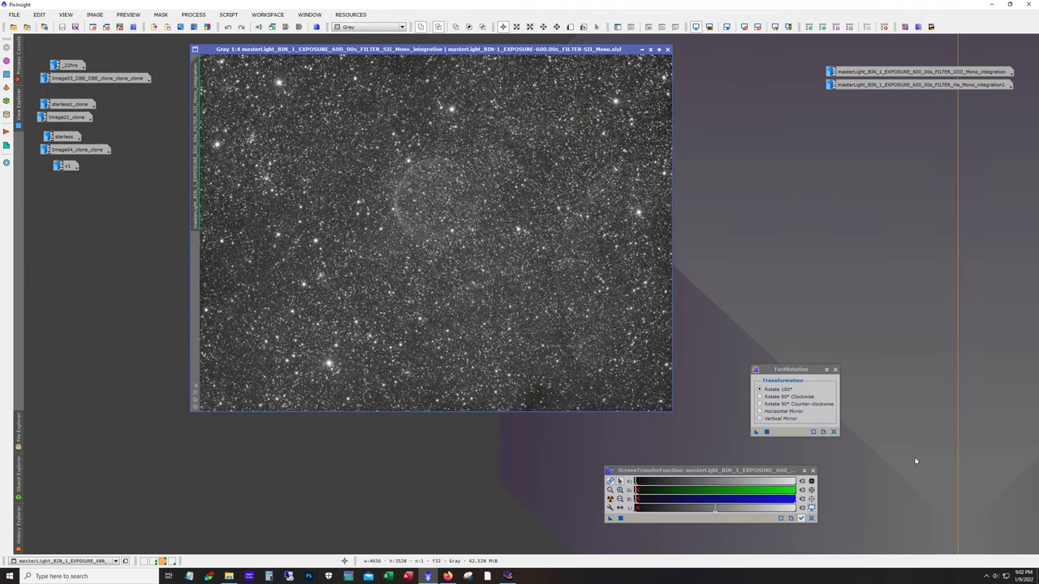
pyautogui.press('alt')
pyautogui.scroll(3, 501, 214)
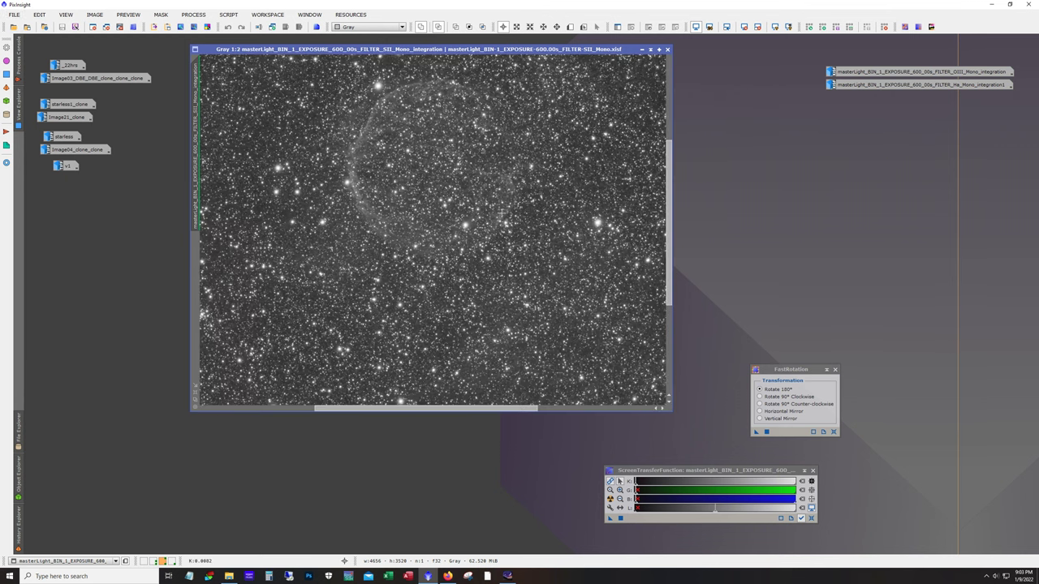
pyautogui.moveTo(668, 243); pyautogui.dragTo(668, 201)
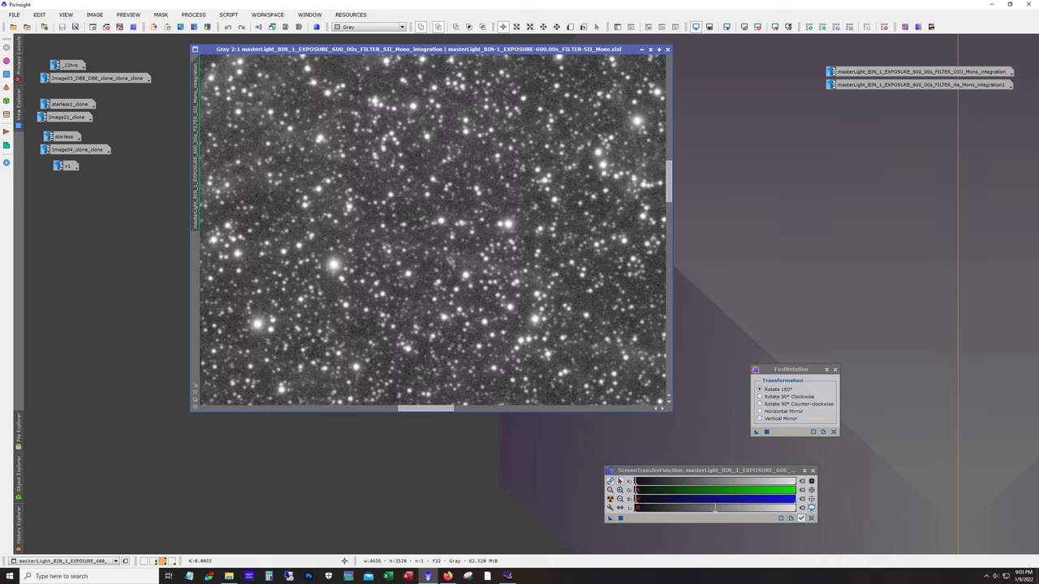
pyautogui.scroll(-3, 503, 189)
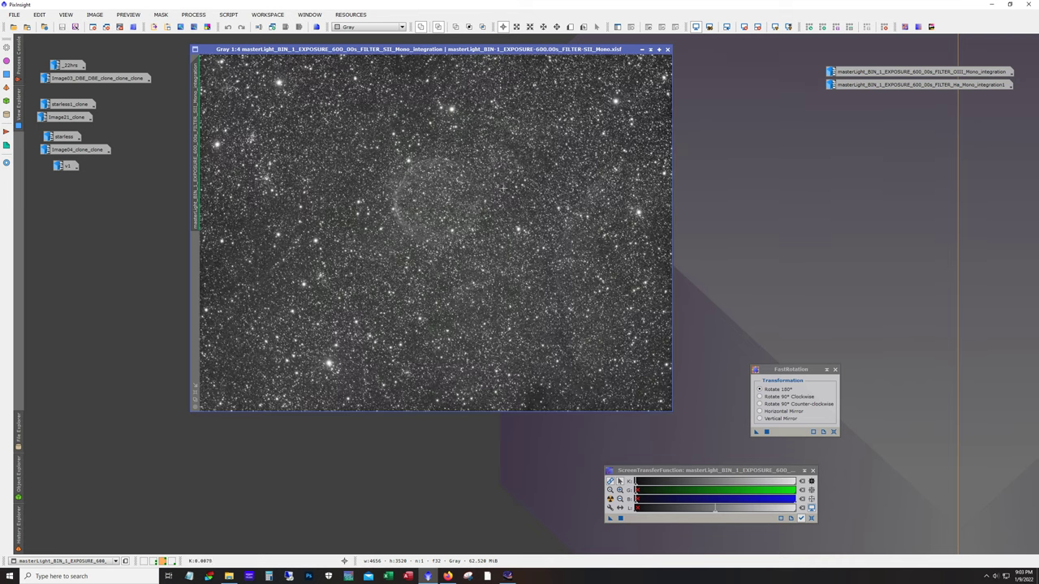
pyautogui.click(641, 49)
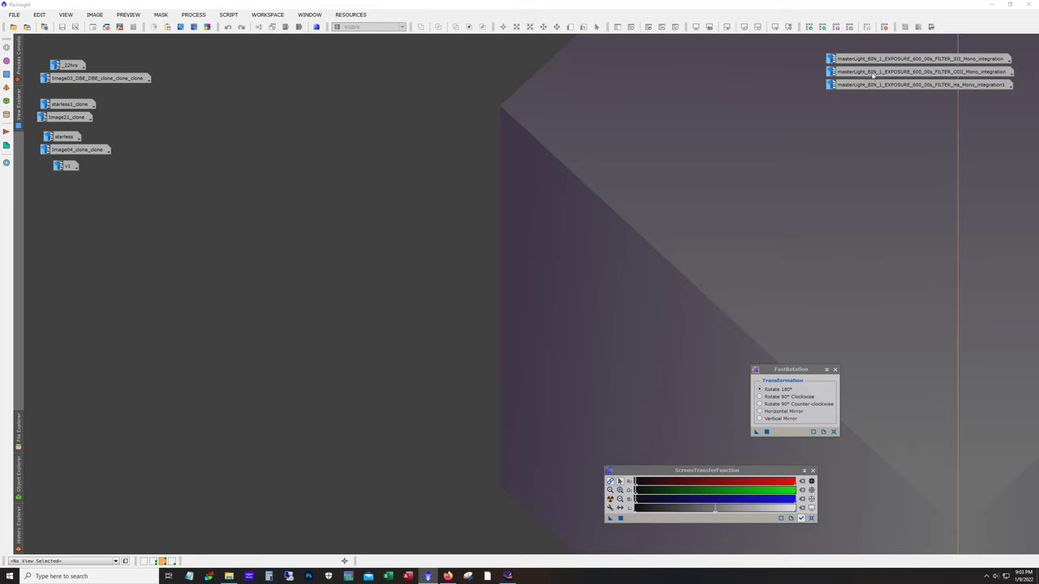
pyautogui.doubleClick(917, 72)
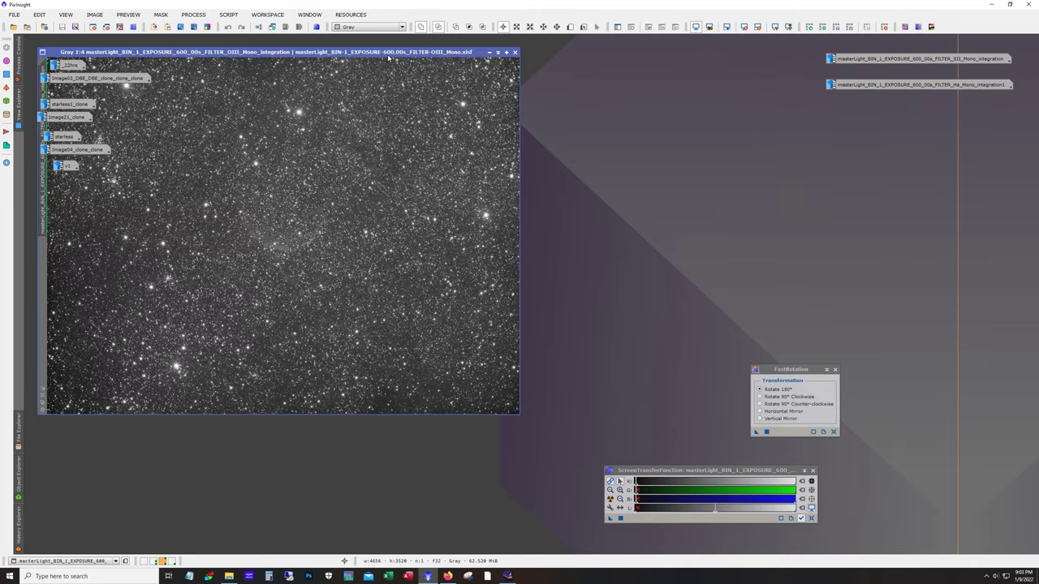
pyautogui.moveTo(390, 54); pyautogui.dragTo(503, 54)
pyautogui.scroll(3, 485, 229)
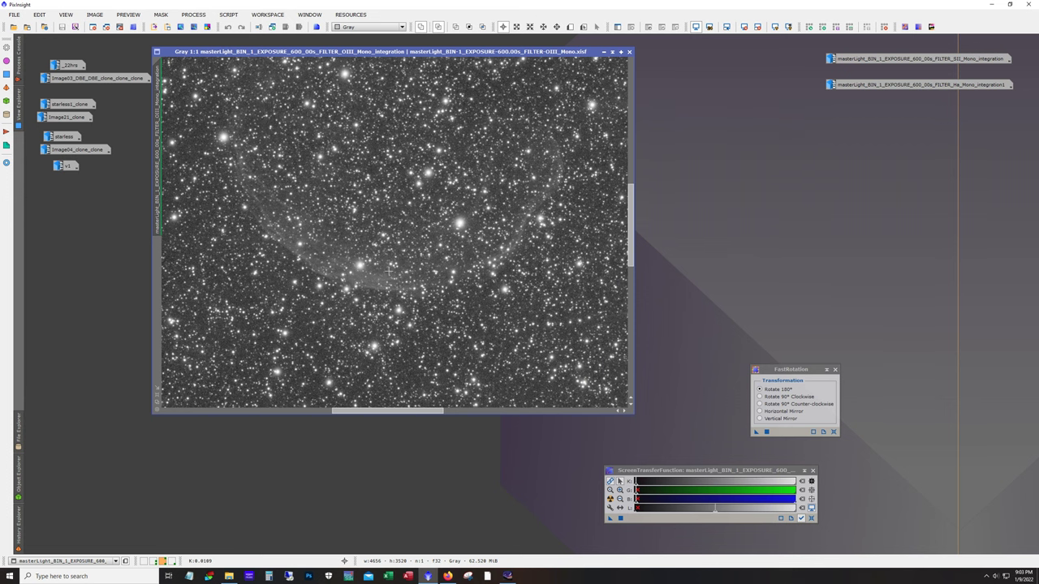
pyautogui.scroll(-4, 420, 292)
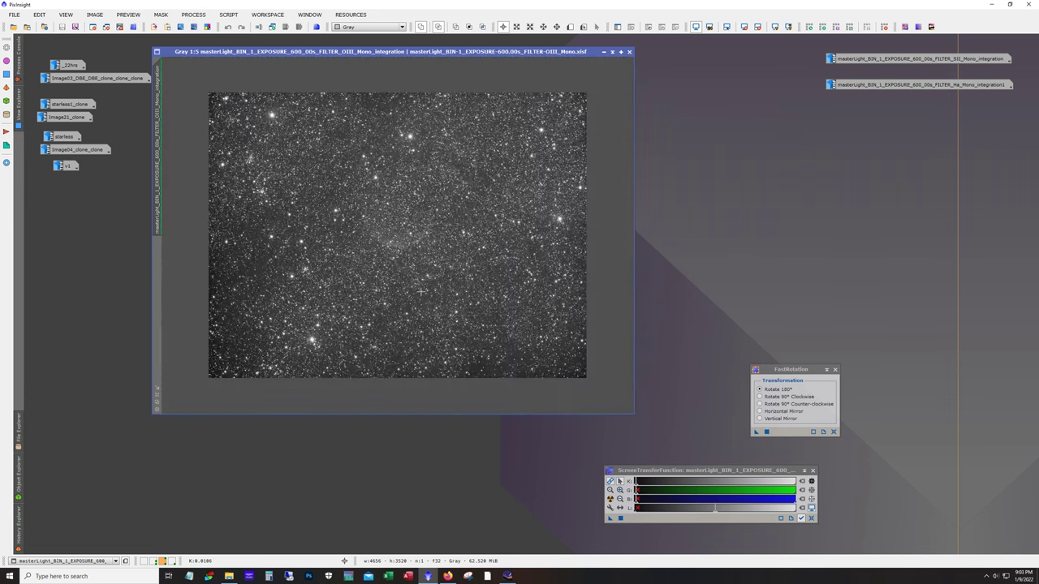
pyautogui.scroll(1, 420, 291)
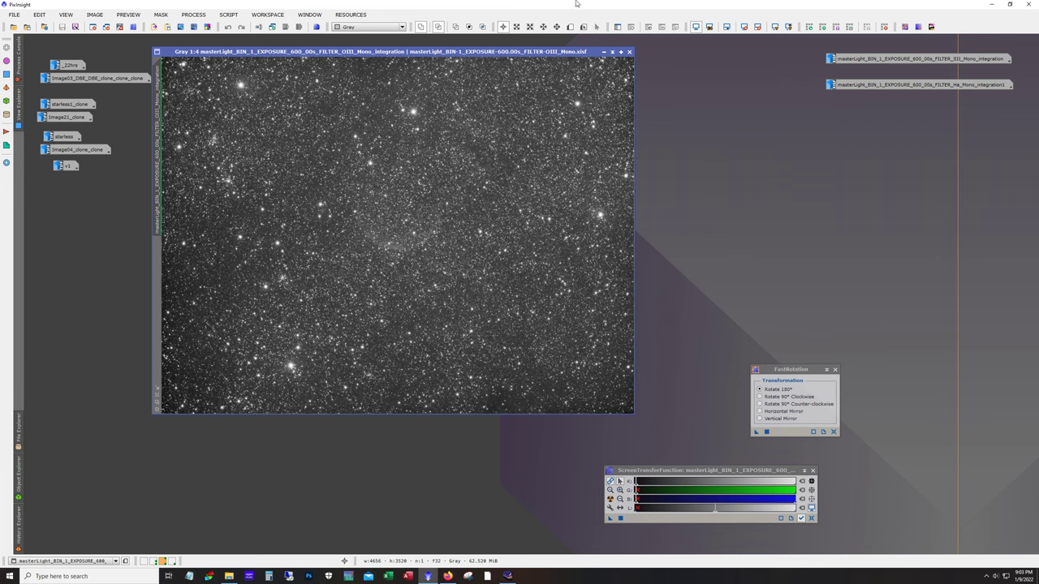
pyautogui.click(603, 52)
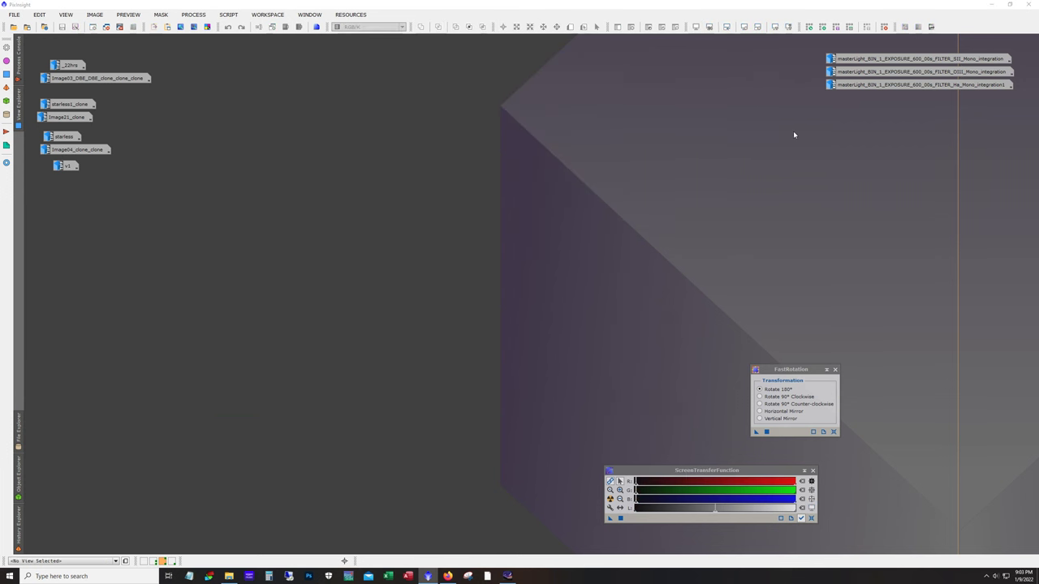
# - Open the Ha master at 2:1 zoom and briefly view it without its STF stretch
pyautogui.doubleClick(915, 85)
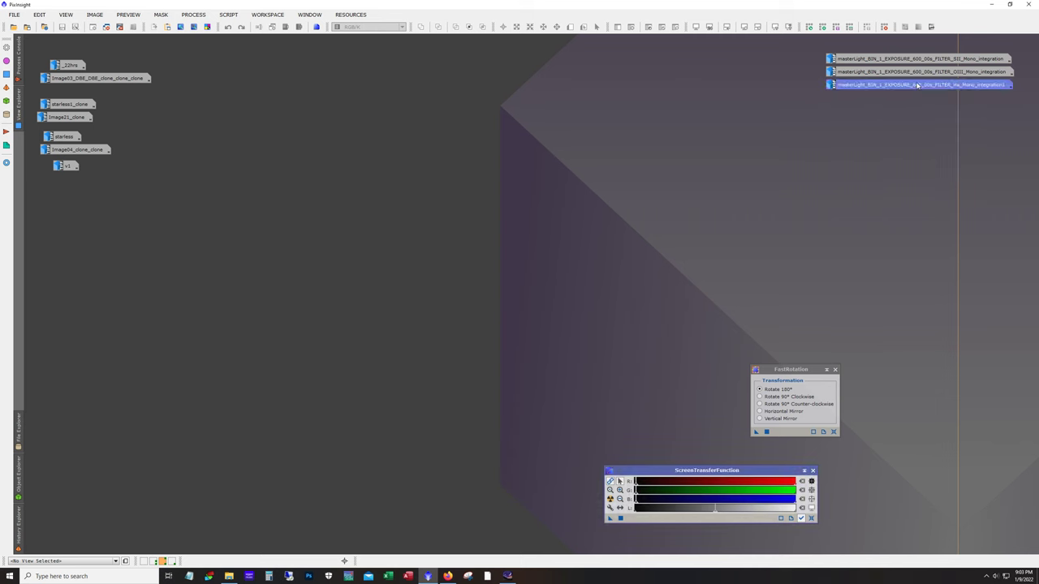
pyautogui.moveTo(361, 39); pyautogui.dragTo(496, 56)
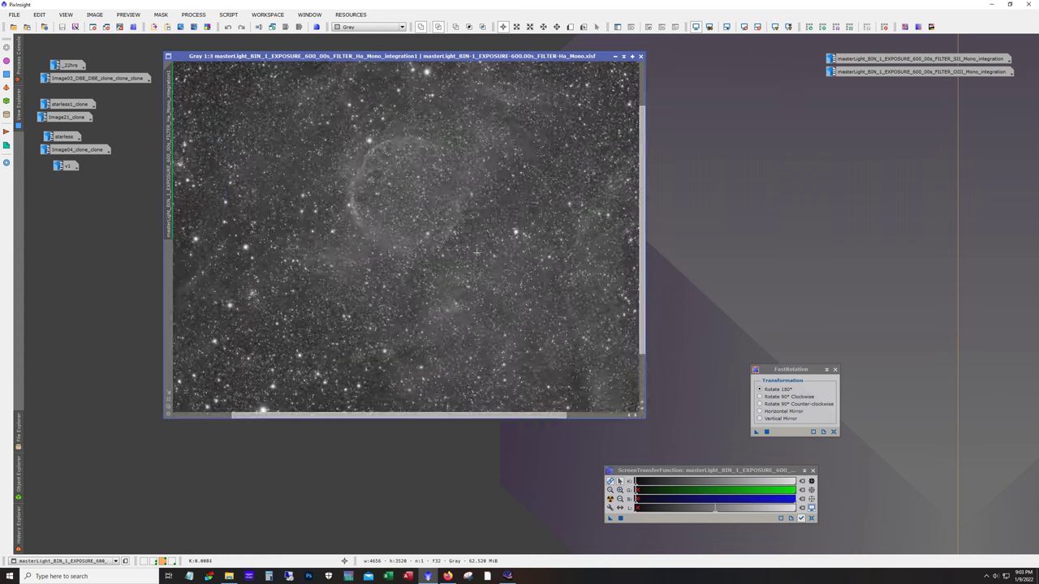
pyautogui.scroll(3, 476, 252)
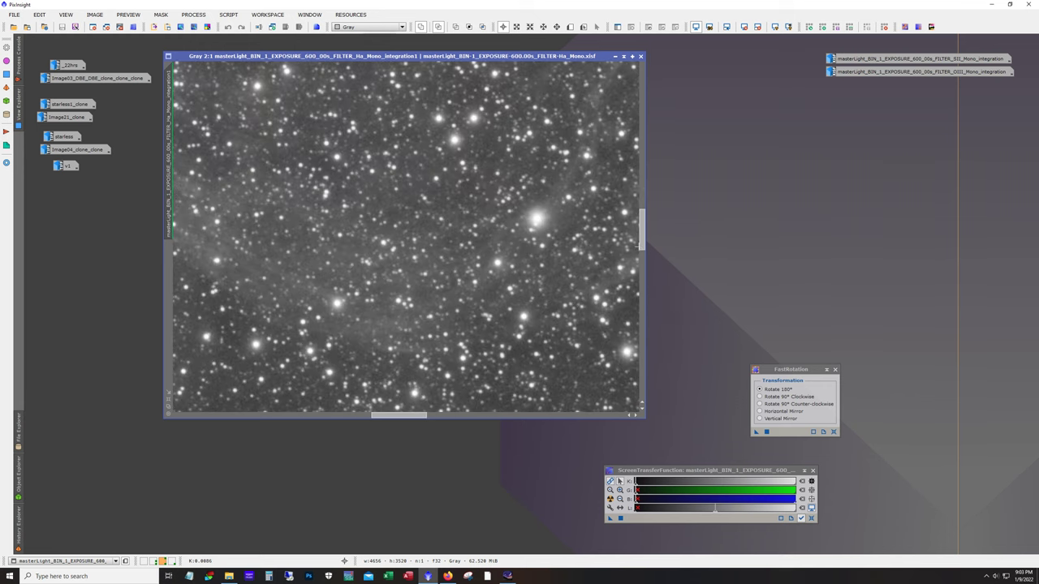
pyautogui.scroll(5, 419, 244)
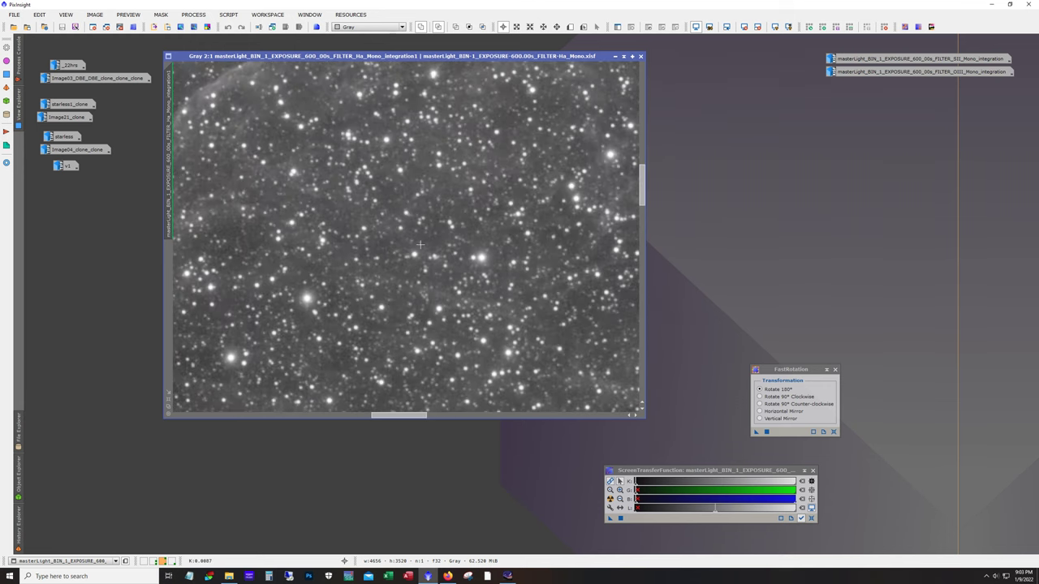
pyautogui.hotkey('ctrl', 'F12')
pyautogui.hotkey('ctrl', 'F12')
# - Pan across the Ha master, zoom out to 1:4, and iconify it
pyautogui.moveTo(641, 185); pyautogui.dragTo(649, 132)
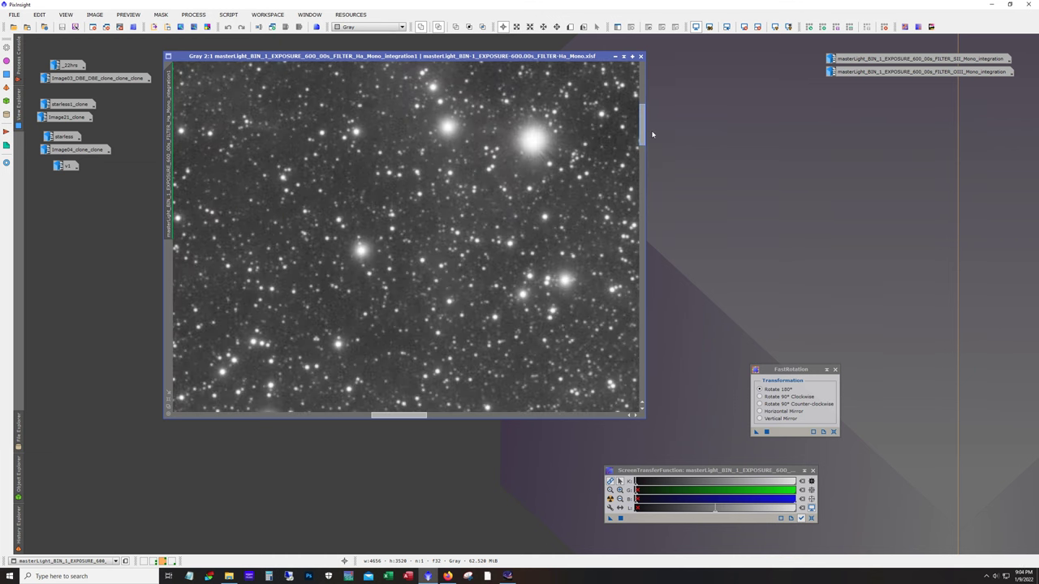
pyautogui.scroll(-1, 400, 216)
pyautogui.scroll(-3, 400, 215)
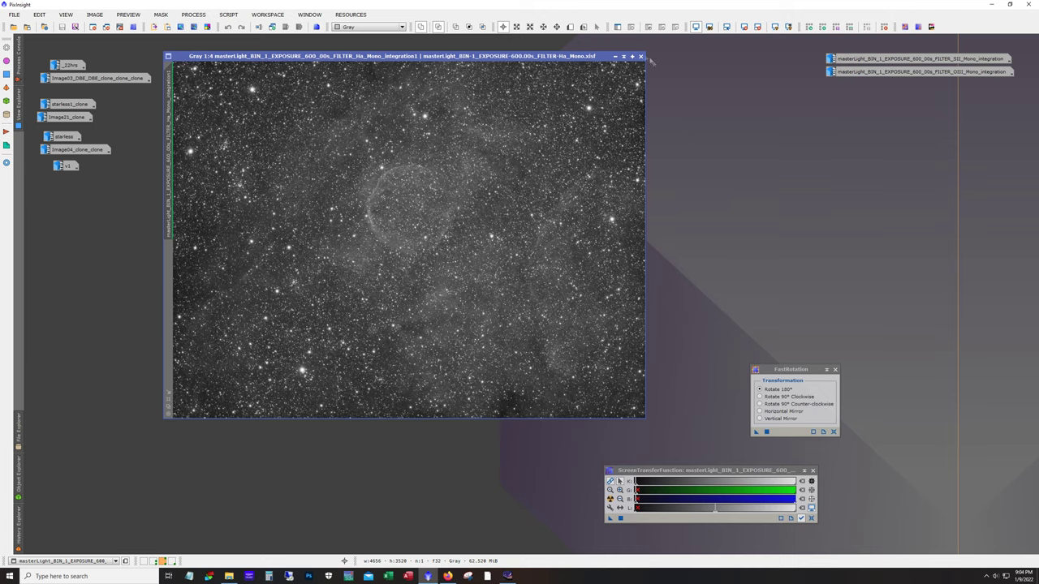
pyautogui.click(615, 57)
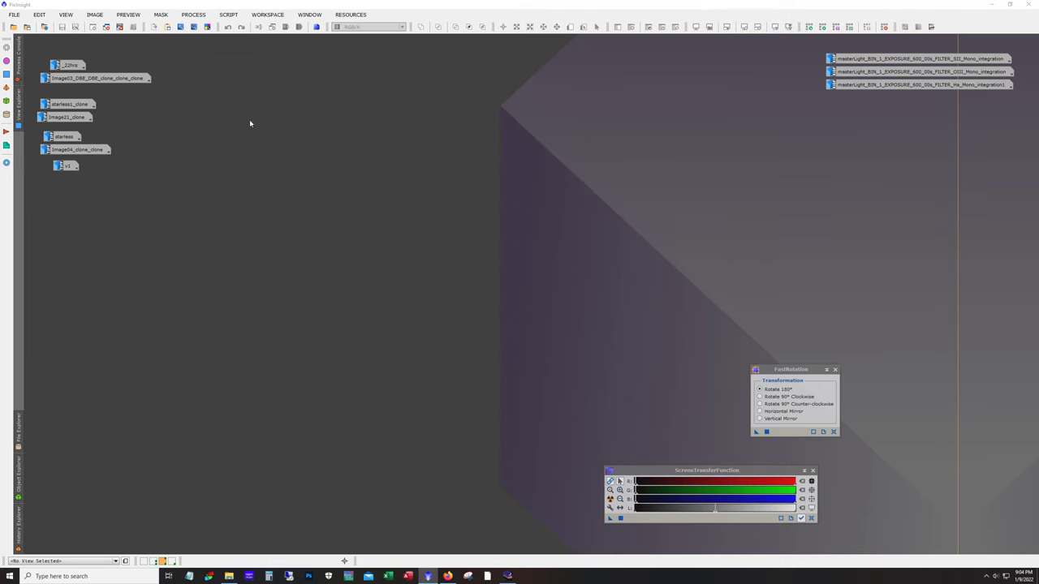
pyautogui.doubleClick(76, 136)
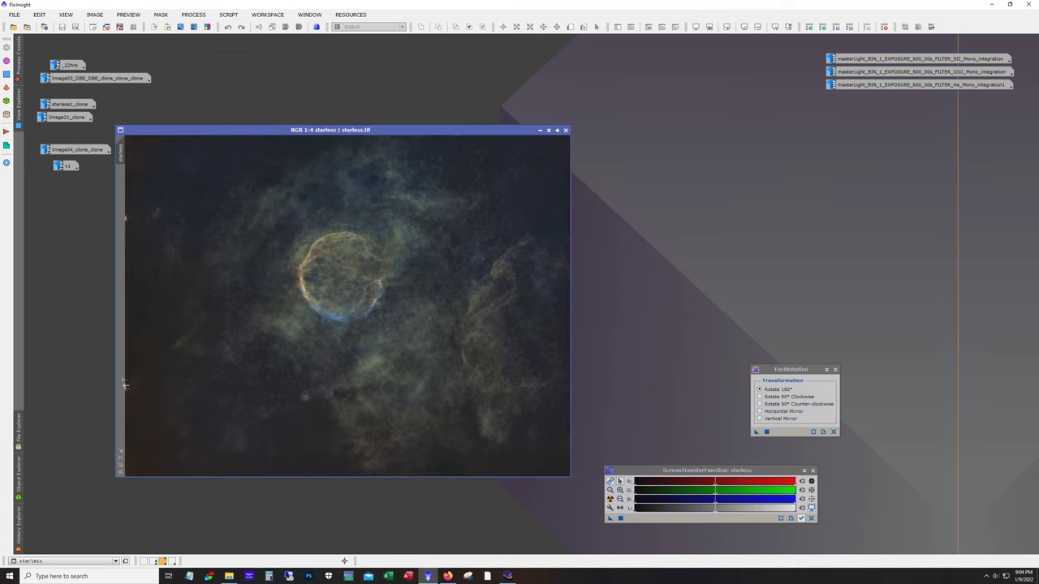
pyautogui.click(539, 130)
pyautogui.doubleClick(105, 152)
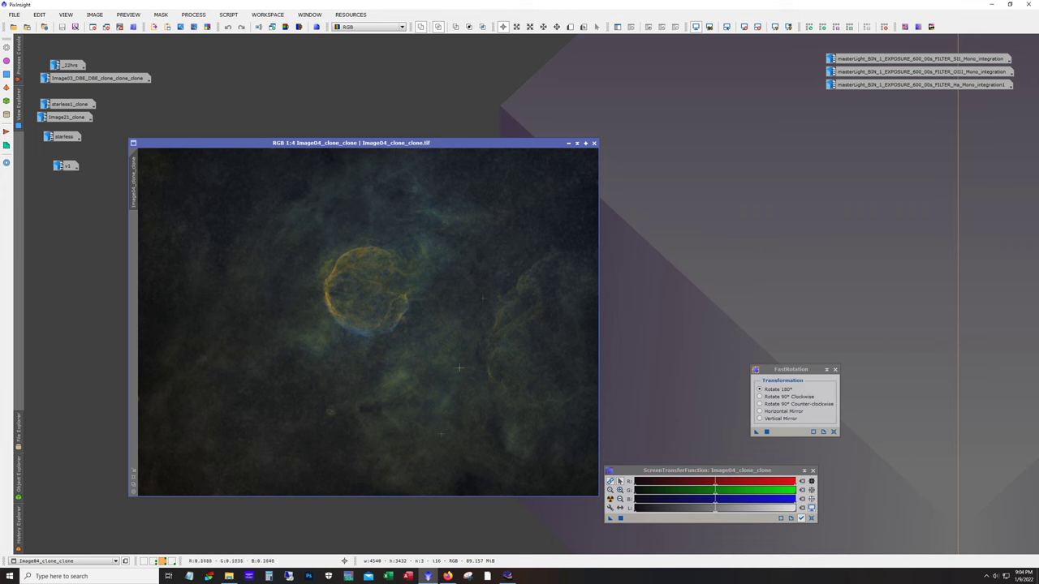
pyautogui.click(568, 144)
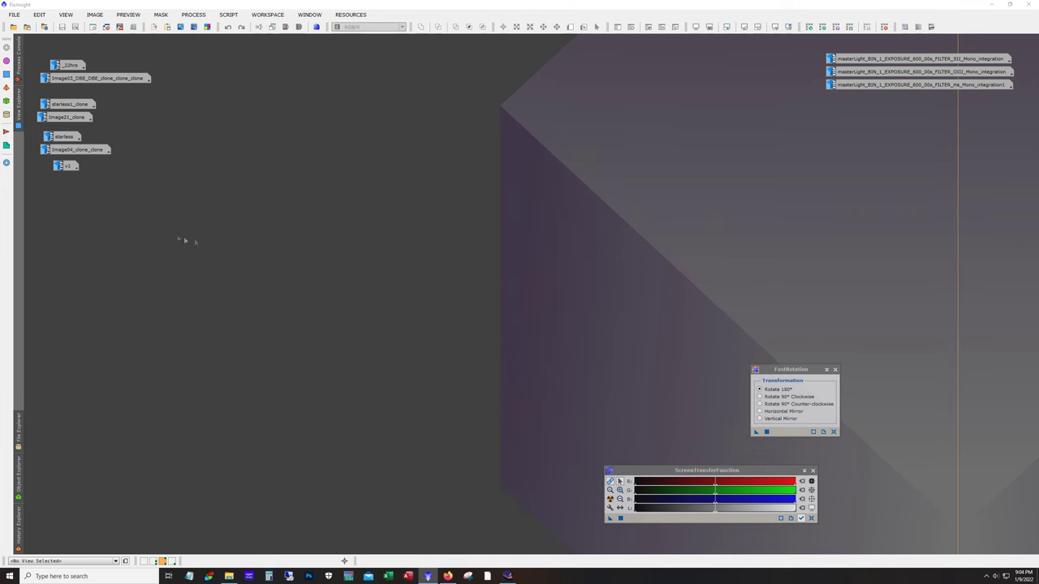
# - Open the v1 image, close FastRotation and ScreenTransferFunction, and enlarge its window
pyautogui.doubleClick(67, 167)
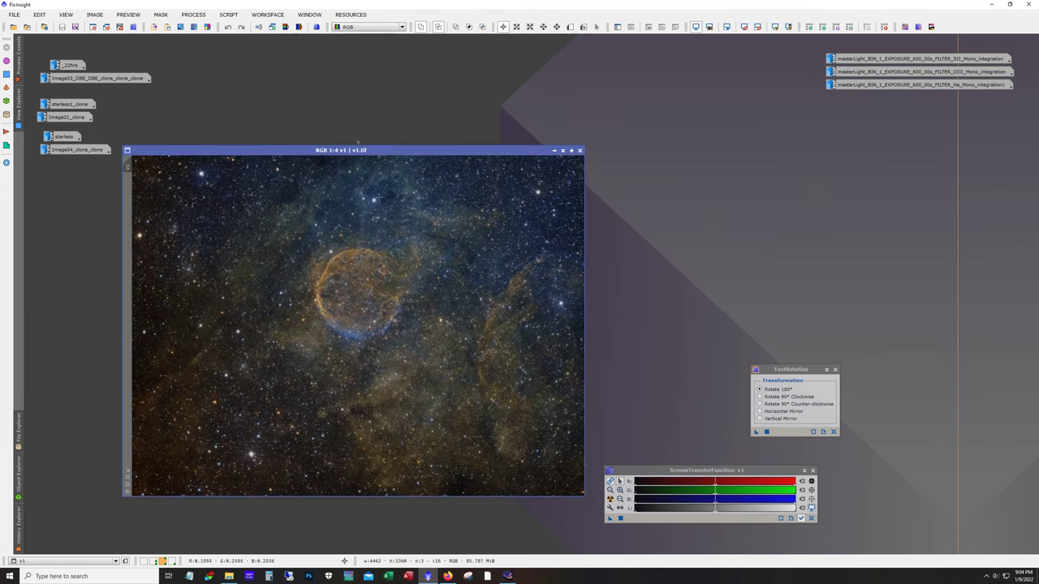
pyautogui.moveTo(274, 150); pyautogui.dragTo(344, 71)
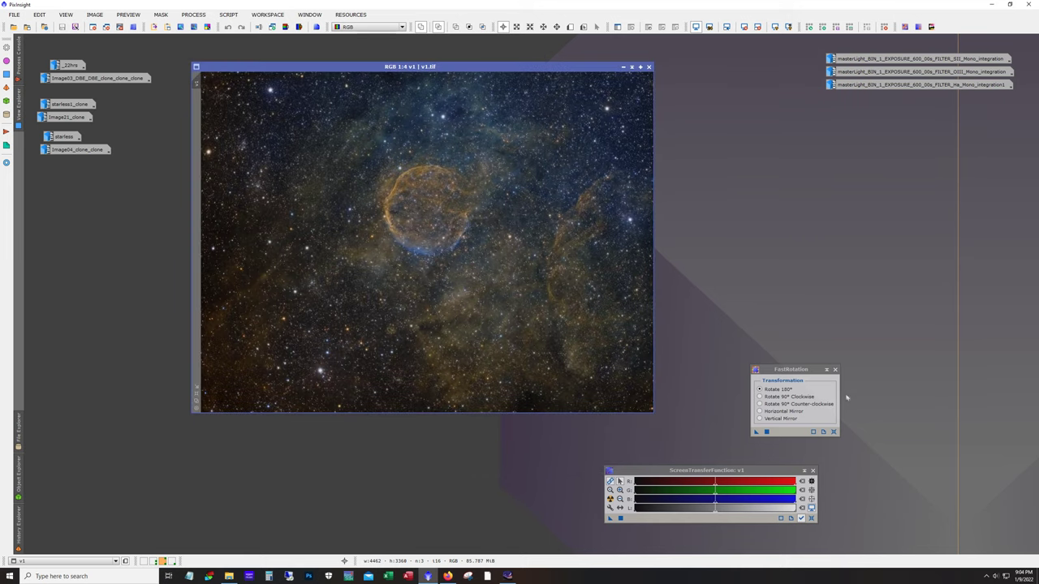
pyautogui.click(834, 369)
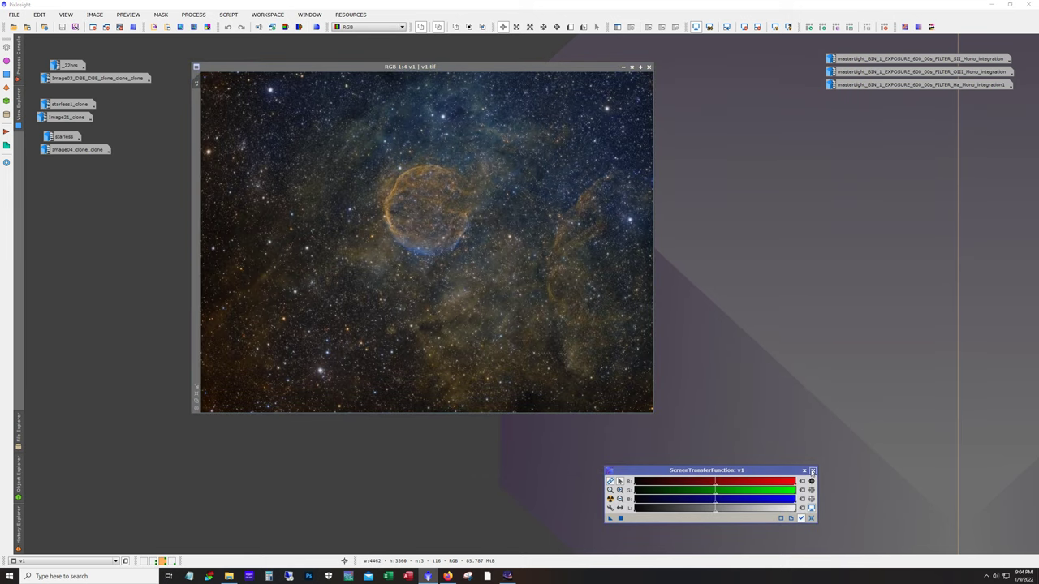
pyautogui.click(813, 470)
pyautogui.moveTo(658, 416); pyautogui.dragTo(864, 530)
# - Zoom and pan the v1 SHO image to examine CTB 1's golden-orange shell
pyautogui.scroll(1, 745, 393)
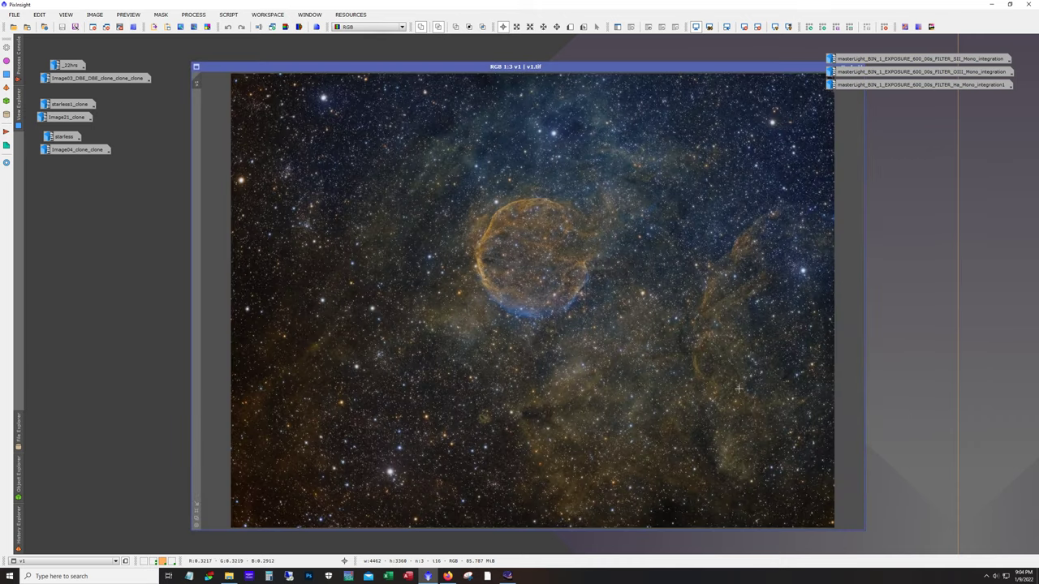
pyautogui.moveTo(577, 70); pyautogui.dragTo(547, 54)
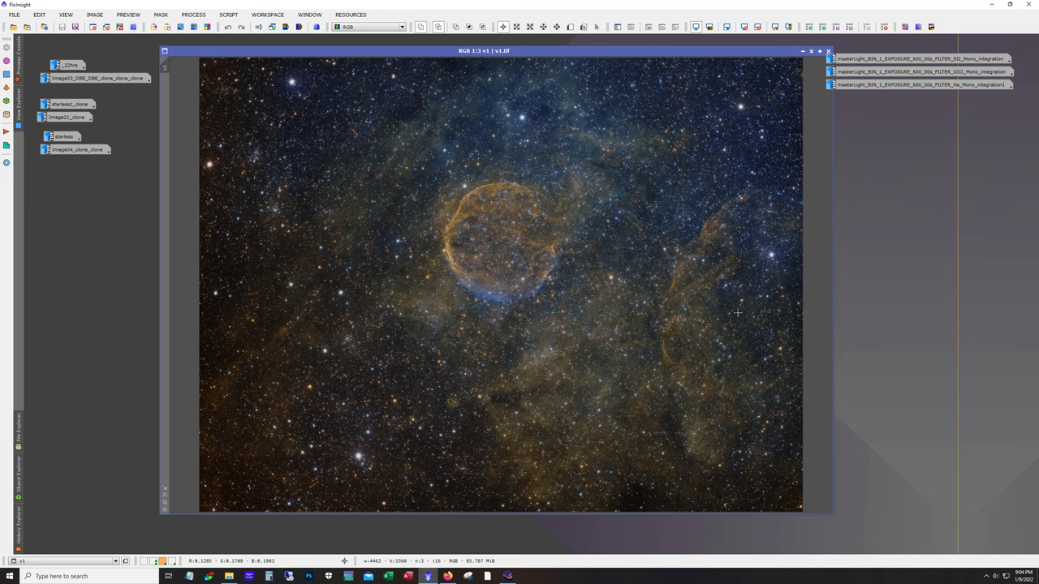
pyautogui.scroll(1, 481, 302)
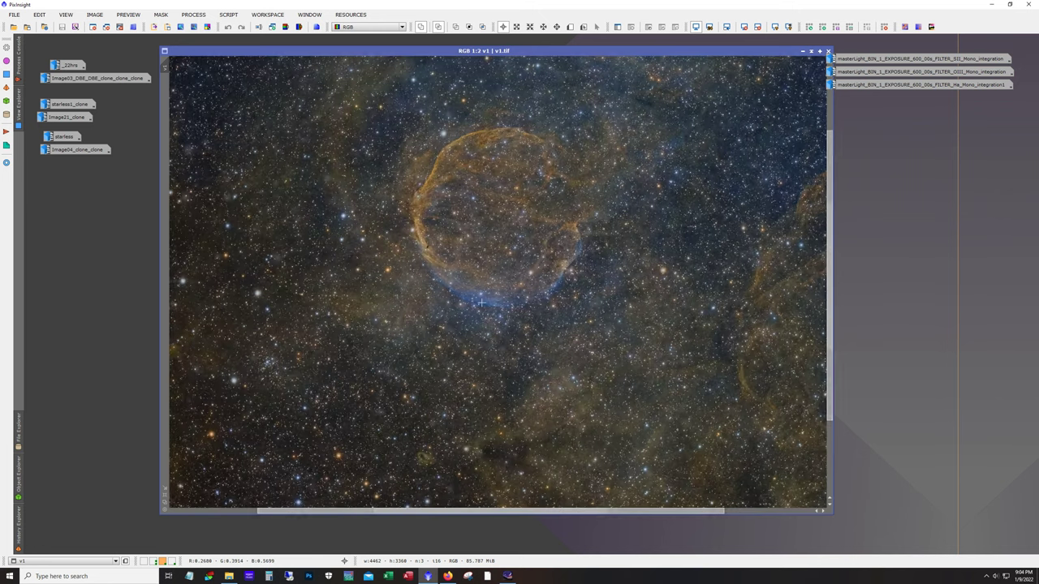
pyautogui.scroll(2, 481, 303)
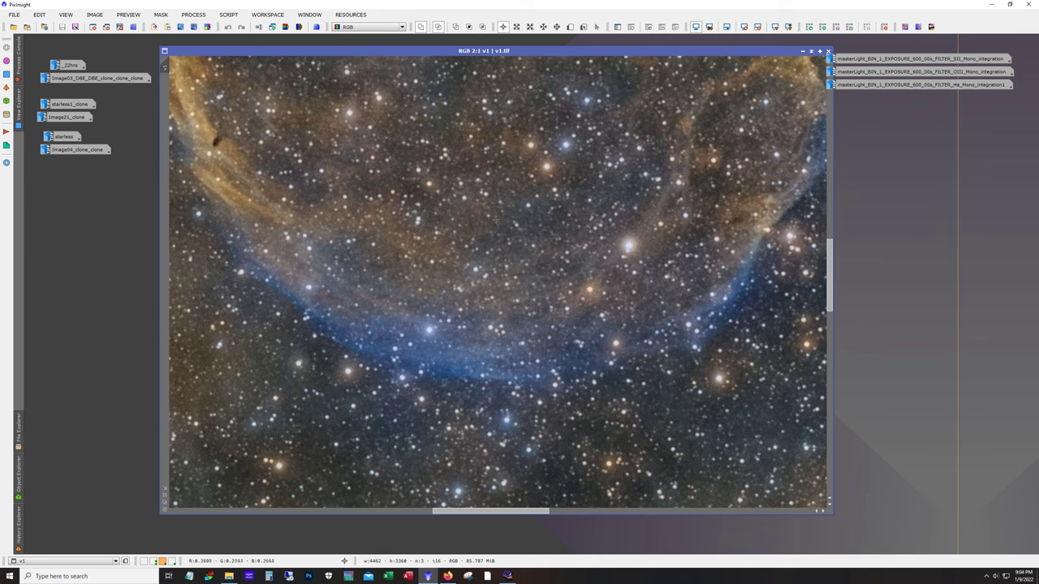
pyautogui.moveTo(830, 298); pyautogui.dragTo(828, 207)
pyautogui.scroll(-1, 479, 368)
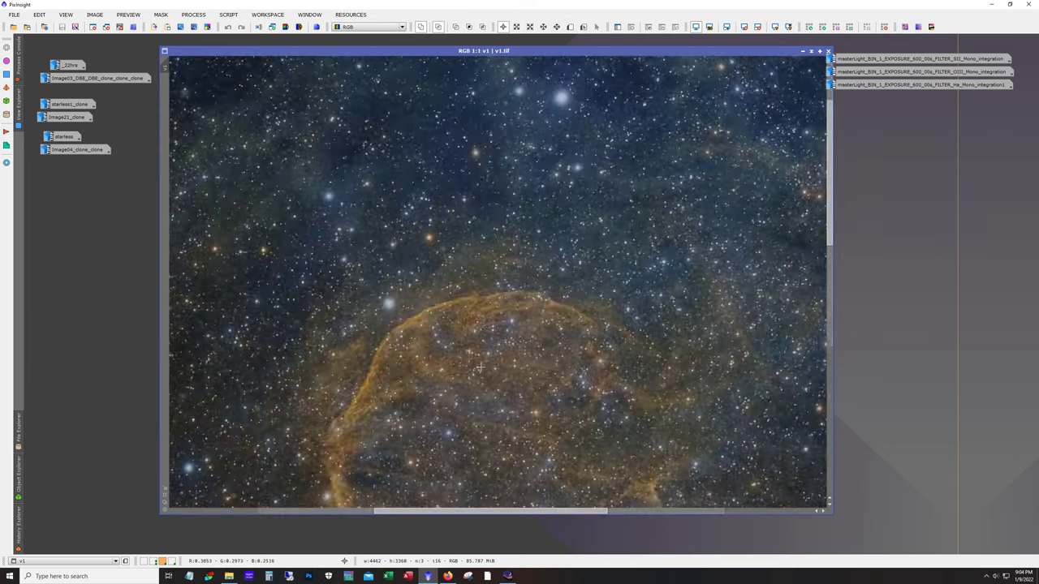
pyautogui.scroll(-3, 479, 367)
pyautogui.scroll(1, 479, 368)
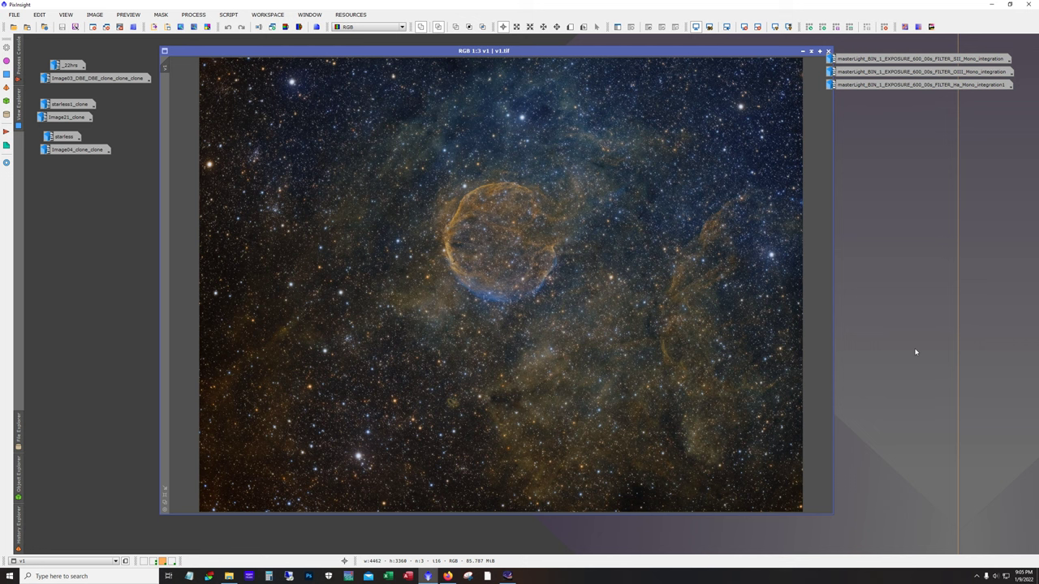
pyautogui.press('alt')
# - Bring the YouTube 'Capturing Lower's Nebula' video page to the front in Firefox
pyautogui.moveTo(447, 576)
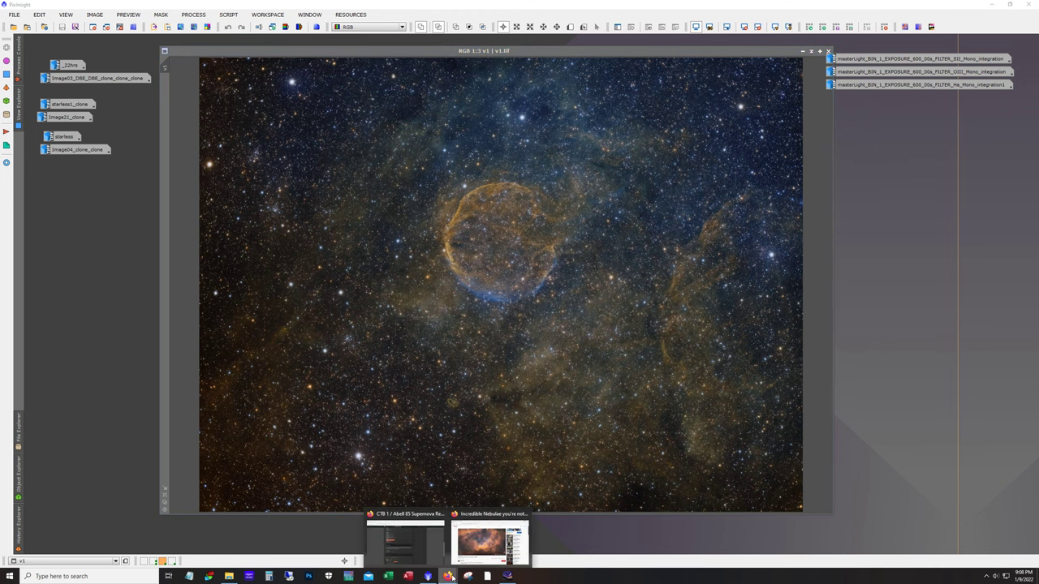
pyautogui.click(490, 539)
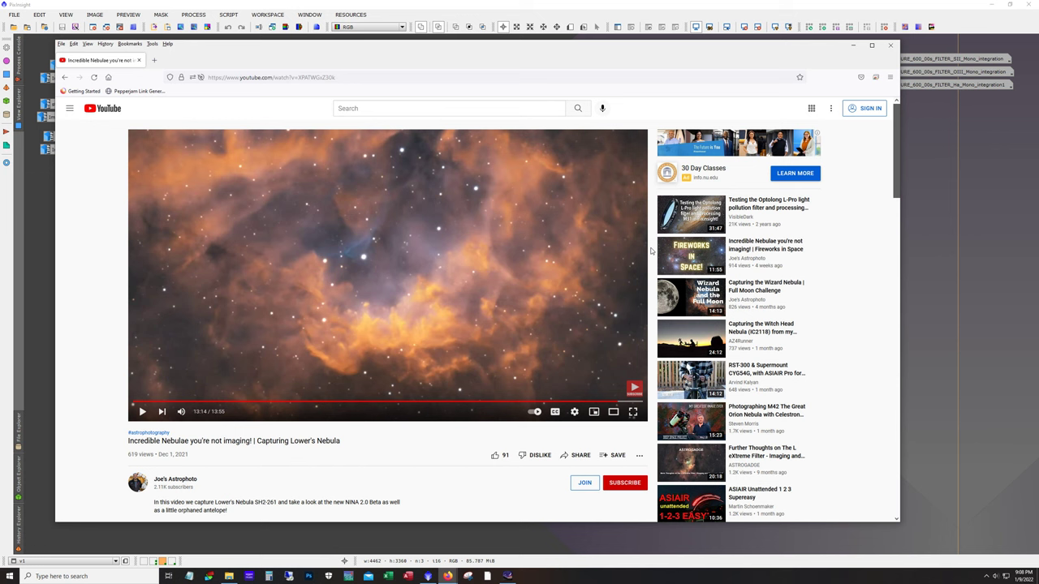
pyautogui.scroll(-2, 430, 328)
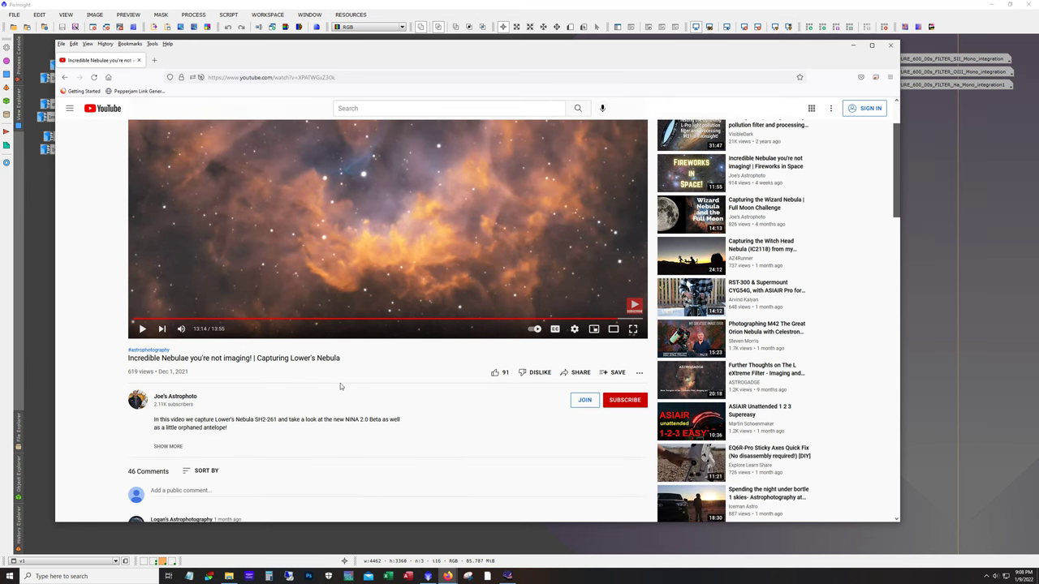
# - Highlight the channel name, then the full video title 'Incredible Nebulae you're not imaging!'
pyautogui.moveTo(210, 402); pyautogui.dragTo(154, 395)
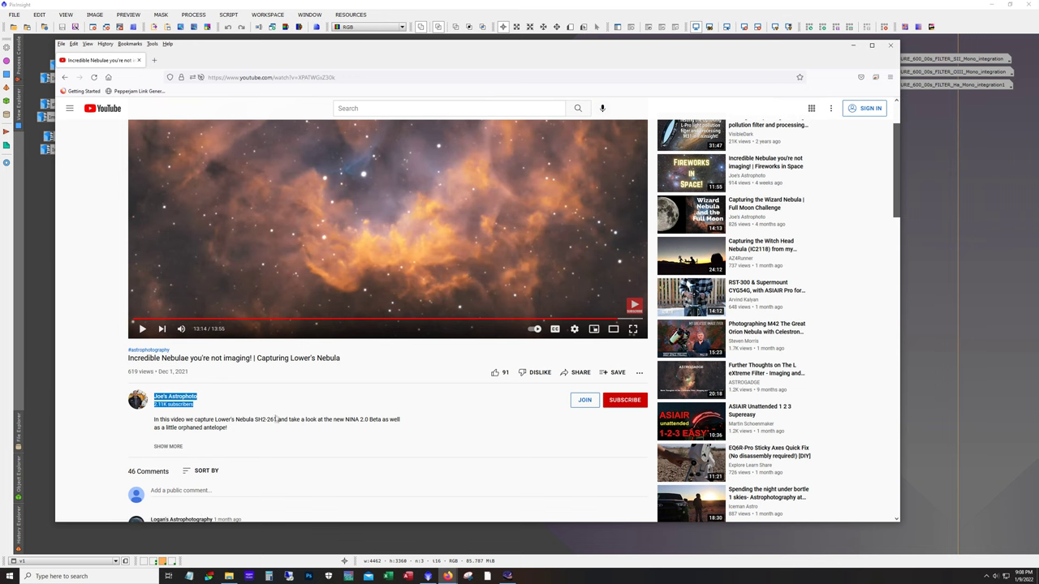
pyautogui.scroll(2, 307, 447)
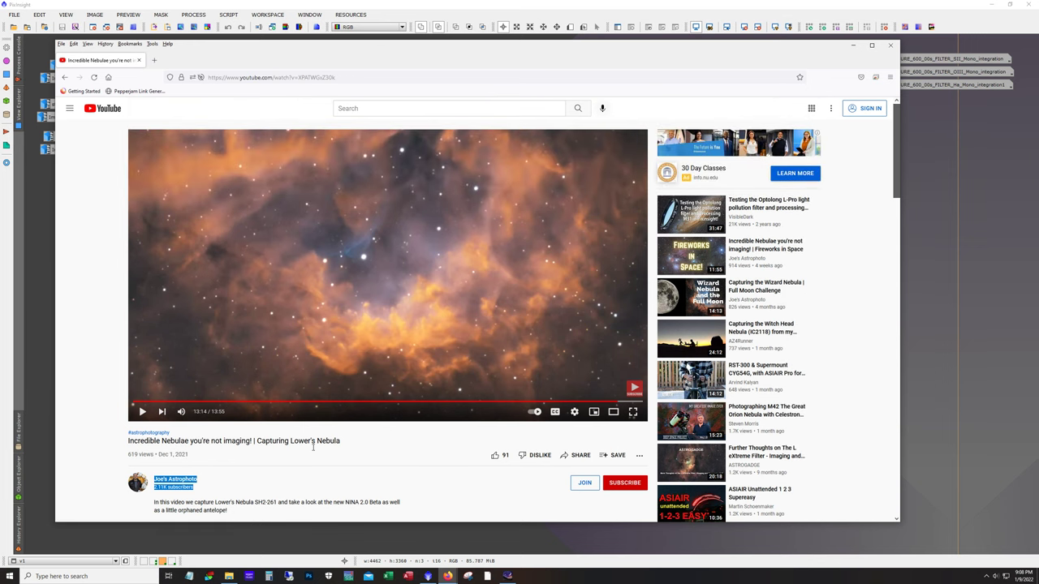
pyautogui.click(200, 444)
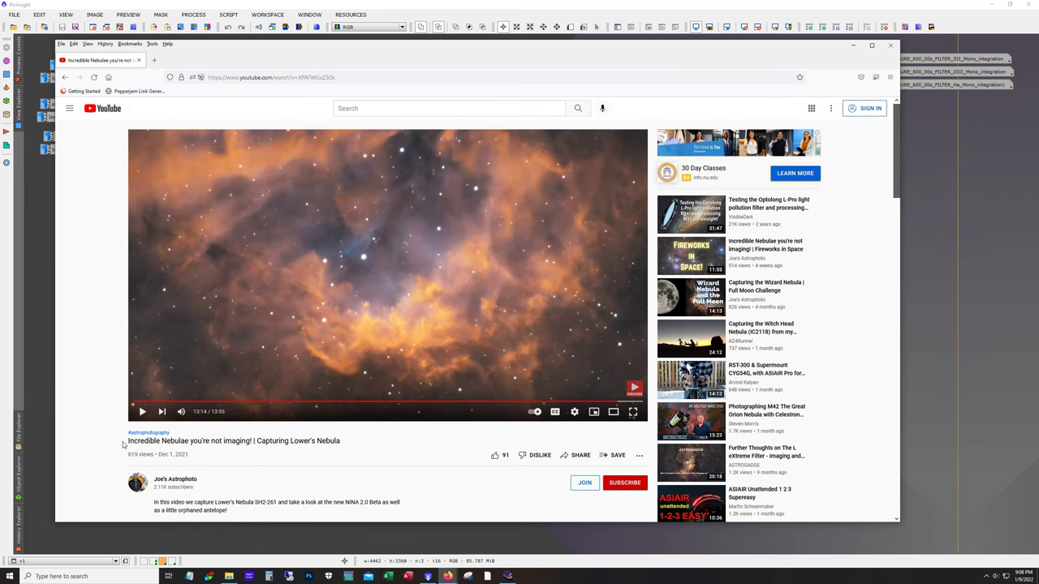
pyautogui.moveTo(124, 443); pyautogui.dragTo(255, 444)
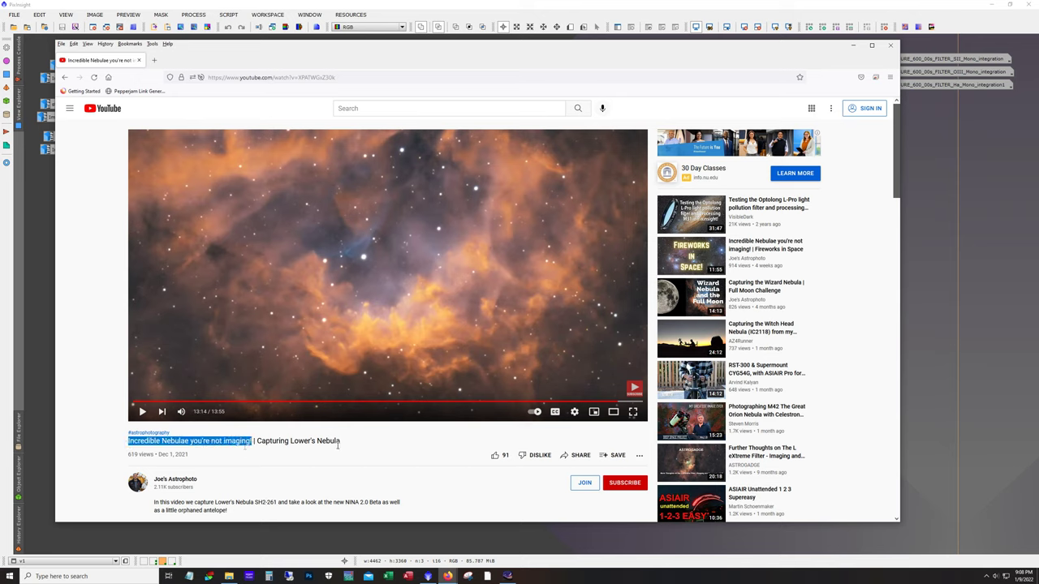
pyautogui.moveTo(365, 444); pyautogui.dragTo(248, 443)
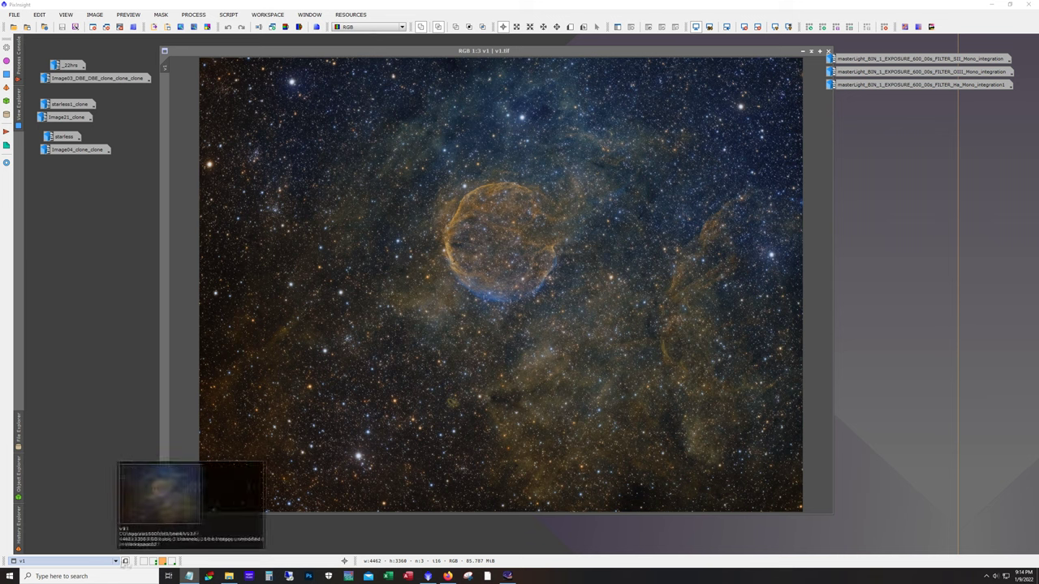
# - Switch to the Image164 workspace, enlarge the Image164 window, and zoom in on the red shell
pyautogui.click(171, 561)
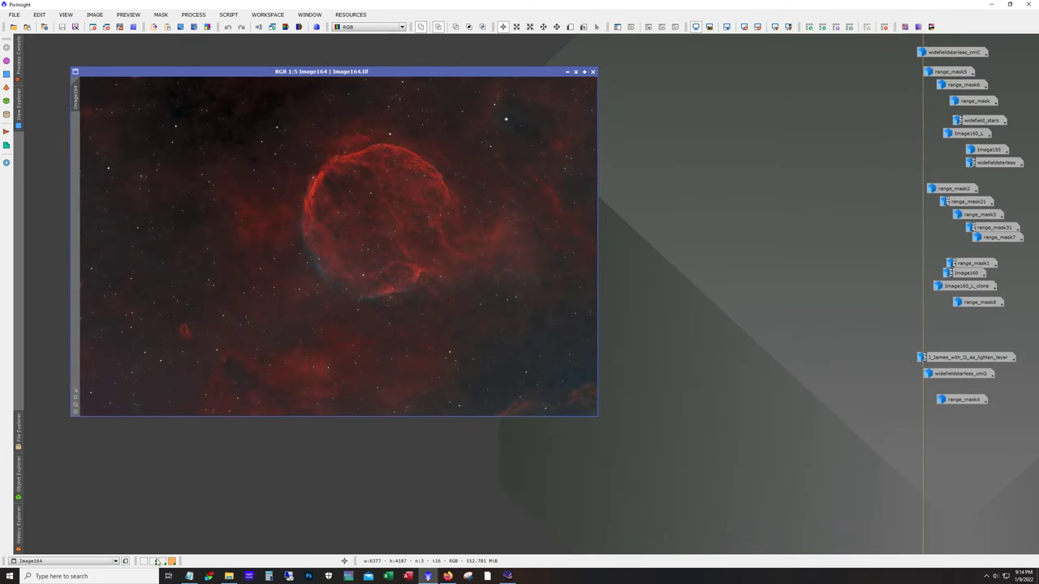
pyautogui.moveTo(390, 71); pyautogui.dragTo(375, 46)
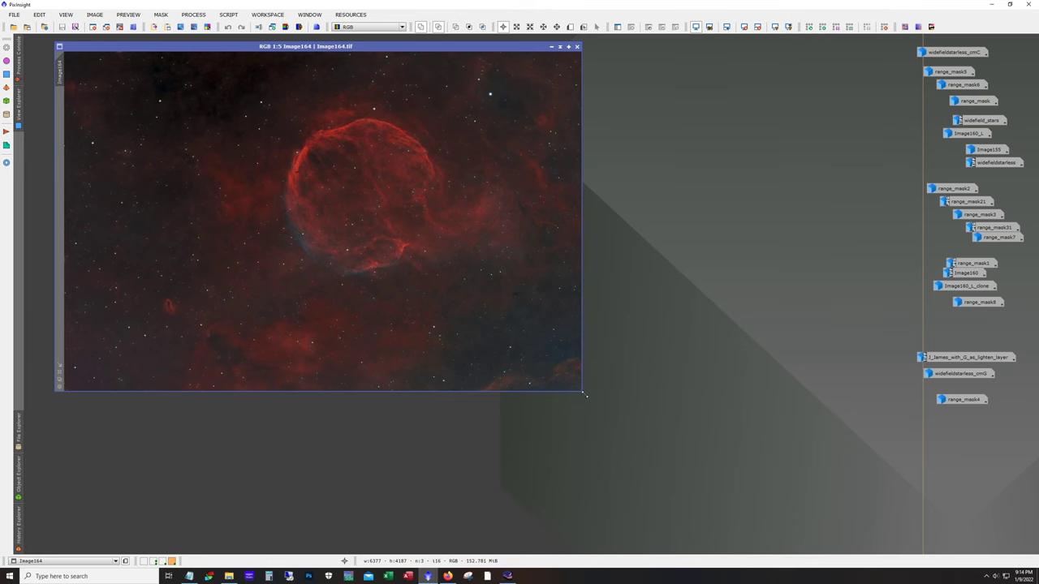
pyautogui.moveTo(585, 395); pyautogui.dragTo(820, 549)
pyautogui.scroll(1, 765, 436)
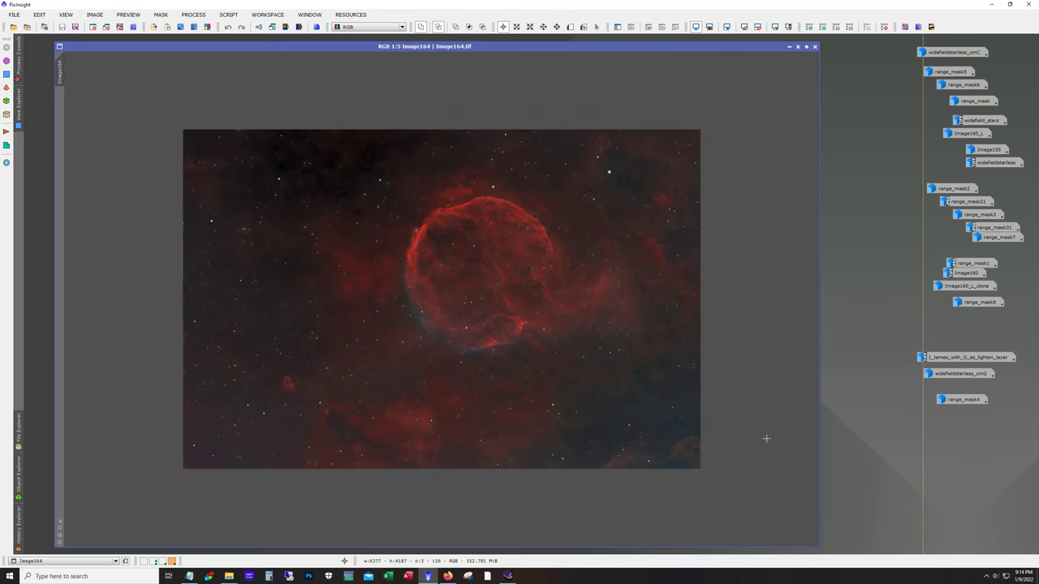